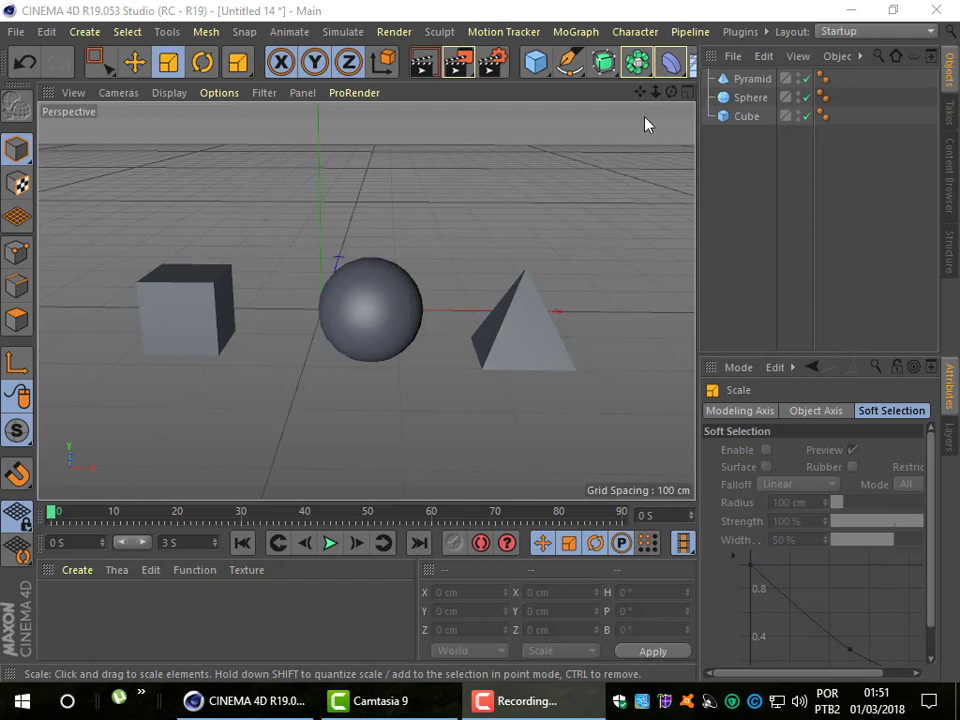
# Step: Convert the cube into an editable polygon object with Make Editable
pyautogui.moveTo(671, 92)
pyautogui.mouseDown()
pyautogui.moveTo(676, 102)
pyautogui.moveTo(431, 192)
pyautogui.mouseUp()
pyautogui.click(180, 312)
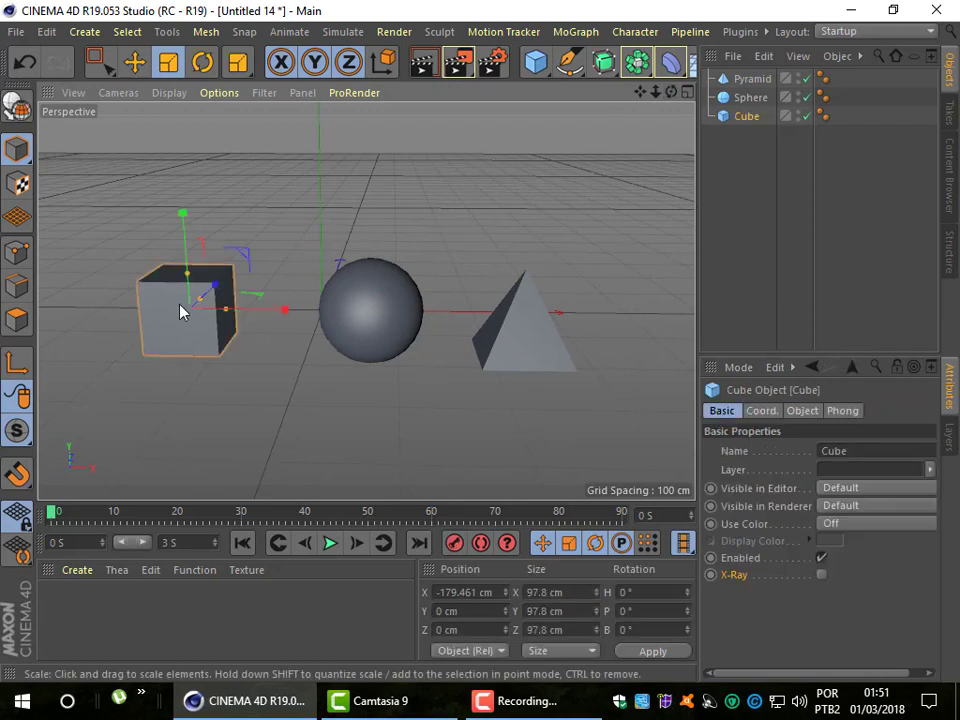
pyautogui.click(19, 113)
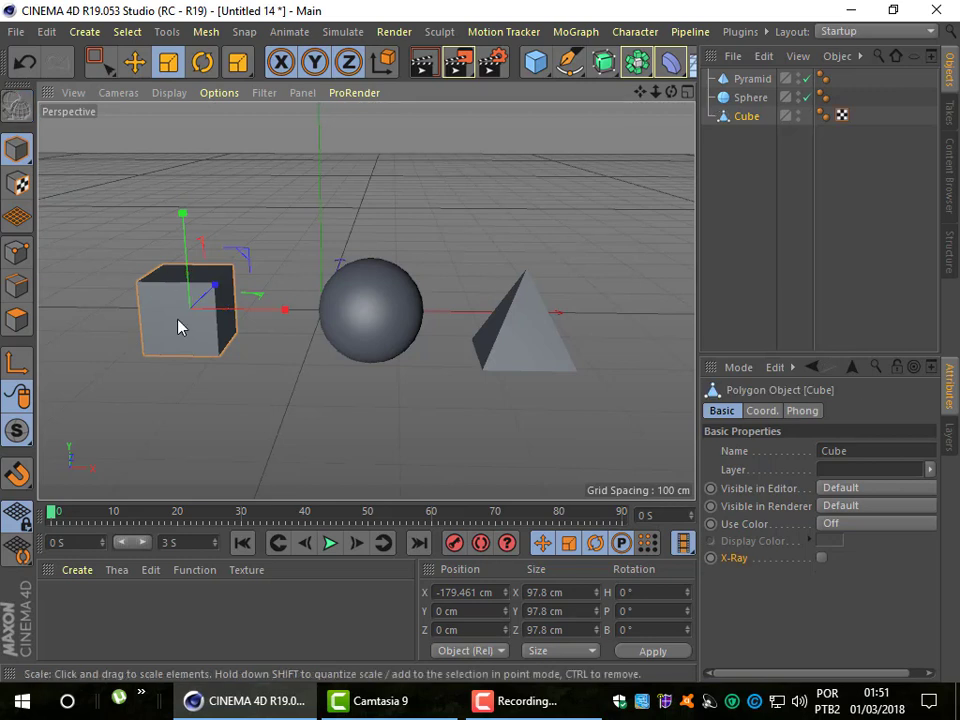
# Step: Disable the sphere and pyramid in the Object Manager so only the cube shows
pyautogui.click(377, 335)
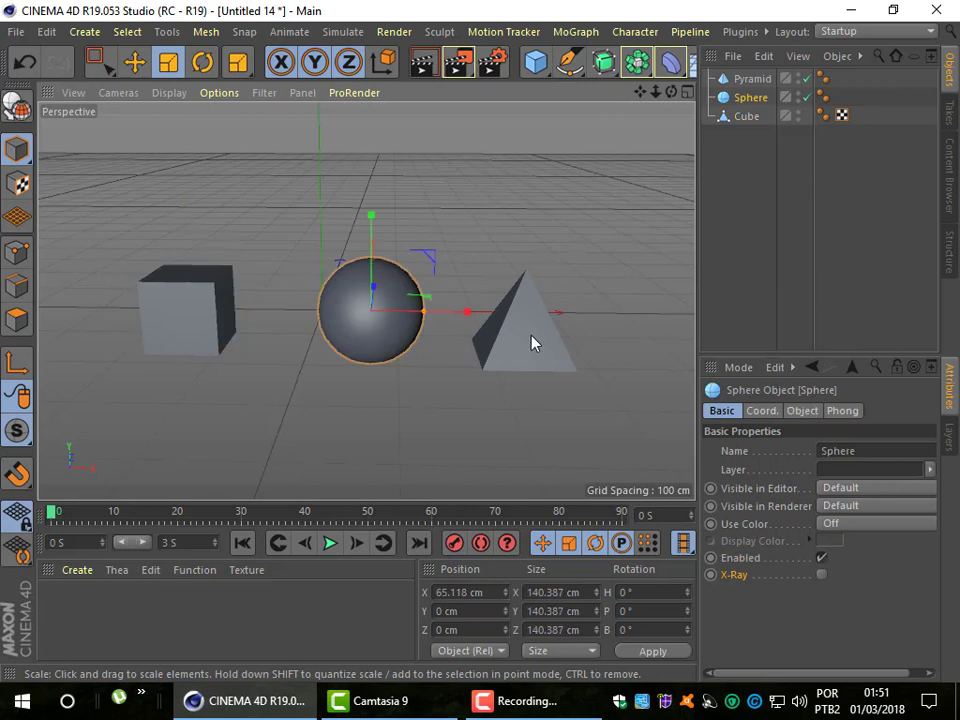
pyautogui.click(532, 343)
pyautogui.click(375, 326)
pyautogui.click(492, 341)
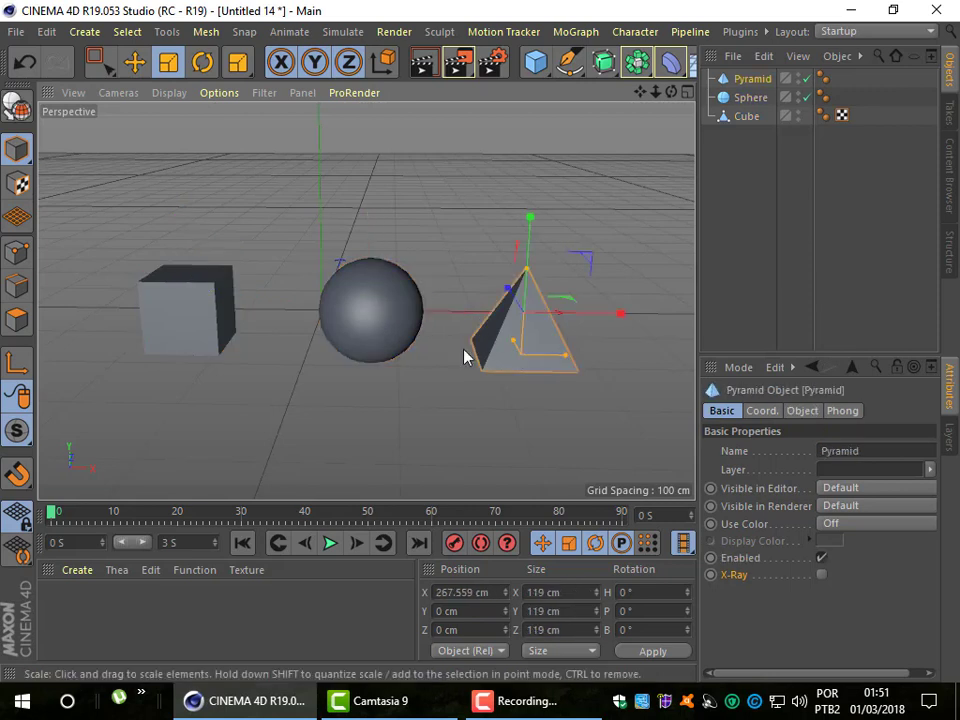
pyautogui.click(405, 330)
pyautogui.click(525, 347)
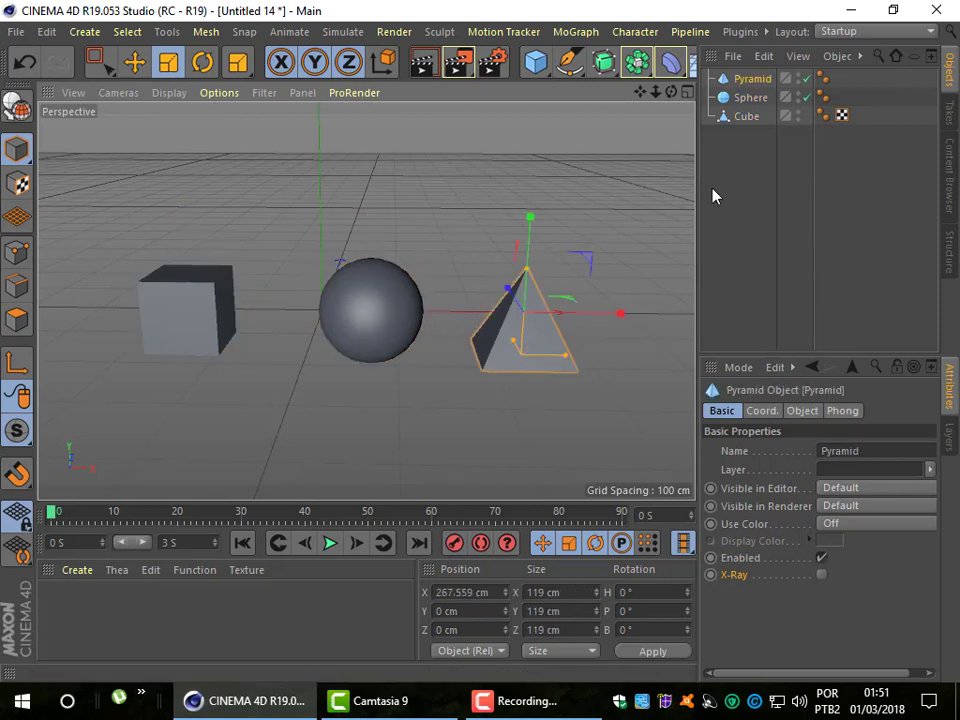
pyautogui.click(806, 97)
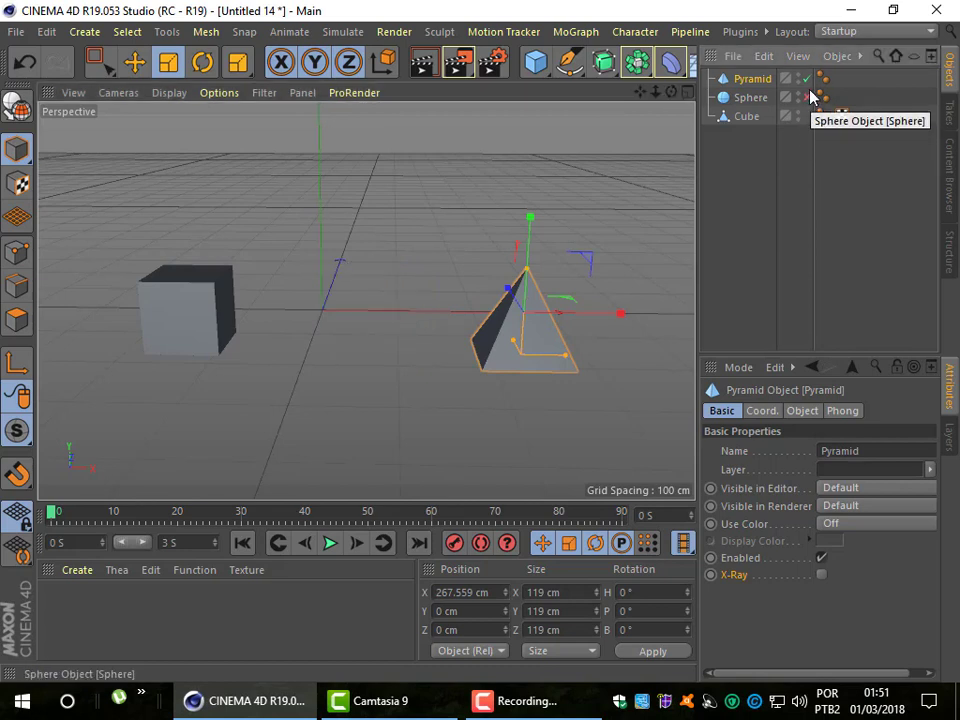
pyautogui.click(806, 78)
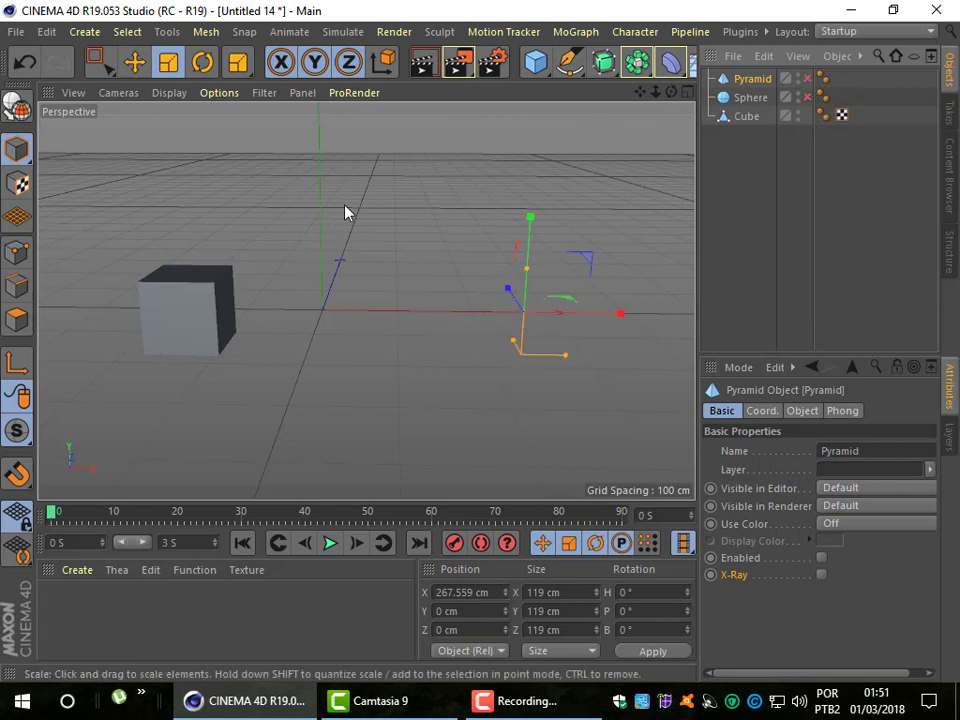
# Step: Zoom onto the cube, nudge it to about X -182.287, Y -2.751, Z -0.893 cm, and orbit above it
pyautogui.moveTo(345, 208); pyautogui.dragTo(474, 186)
pyautogui.click(521, 193)
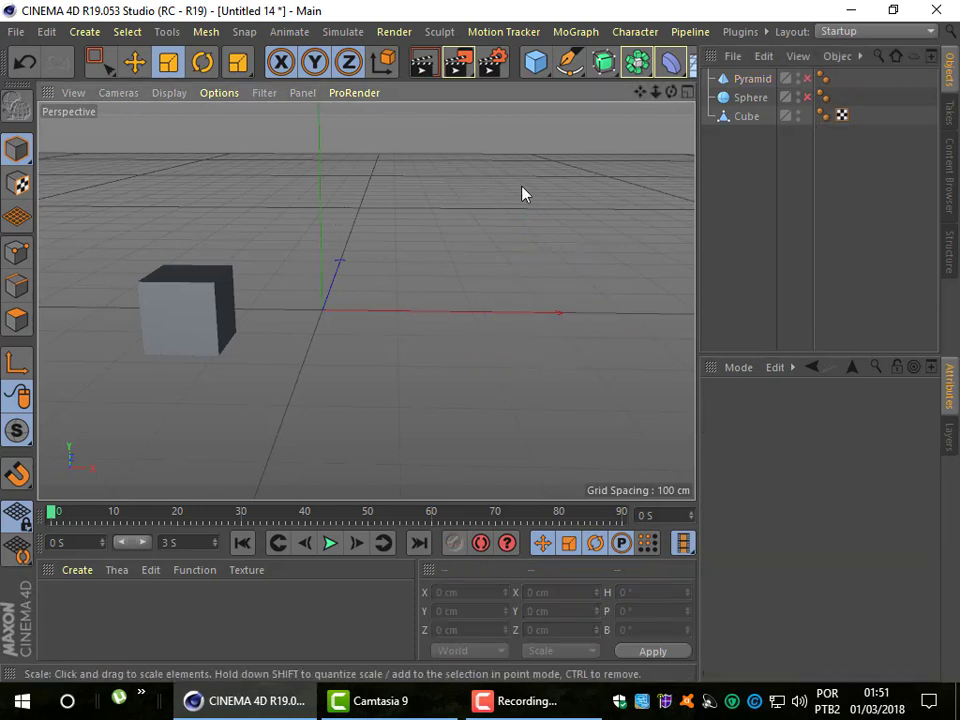
pyautogui.click(236, 324)
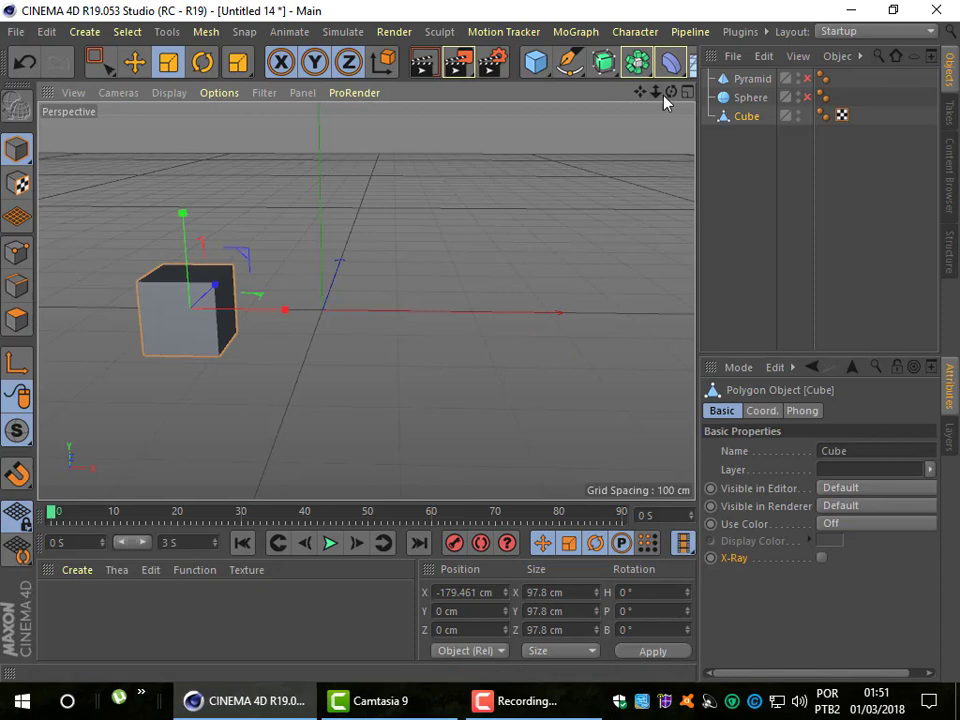
pyautogui.moveTo(663, 95)
pyautogui.mouseDown()
pyautogui.moveTo(366, 301)
pyautogui.moveTo(204, 267)
pyautogui.mouseUp()
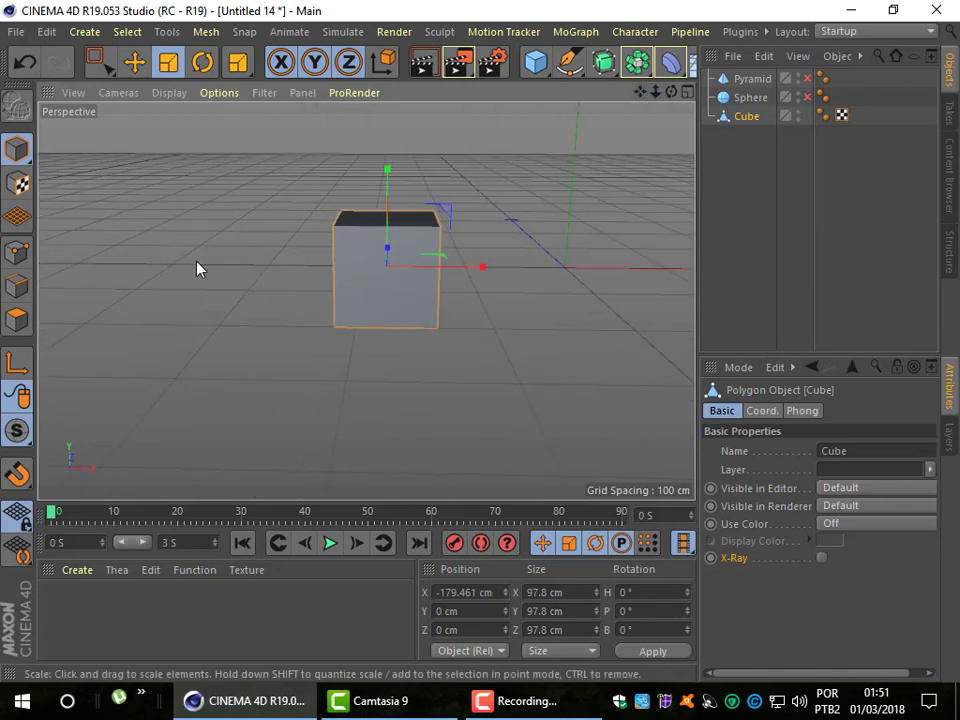
pyautogui.click(134, 62)
pyautogui.moveTo(394, 309)
pyautogui.mouseDown()
pyautogui.moveTo(480, 320)
pyautogui.moveTo(534, 311)
pyautogui.mouseUp()
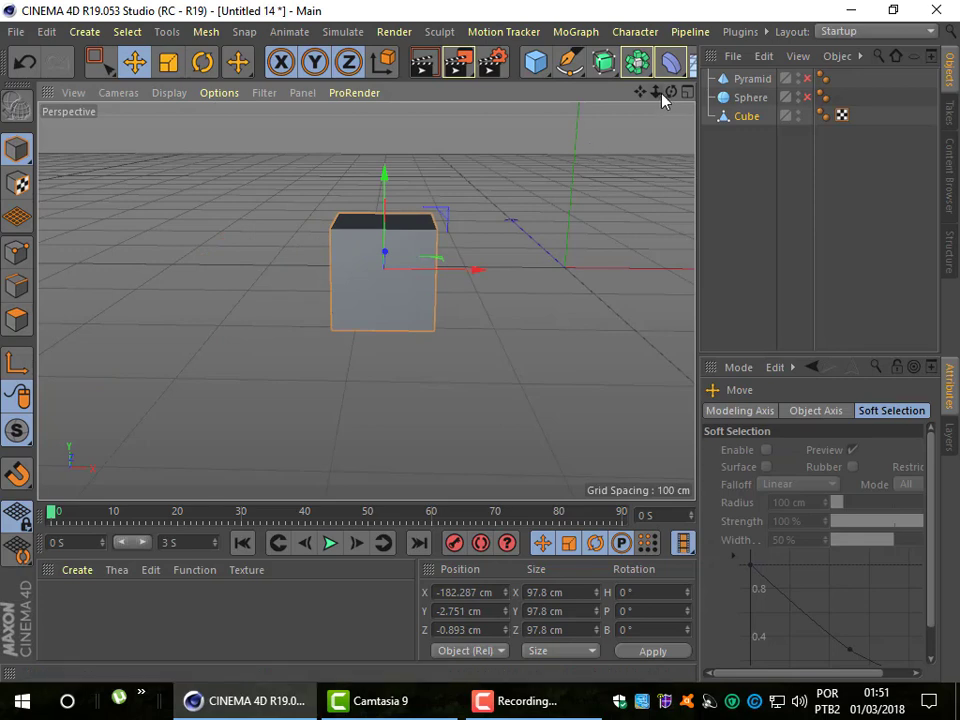
pyautogui.moveTo(670, 92); pyautogui.dragTo(365, 333)
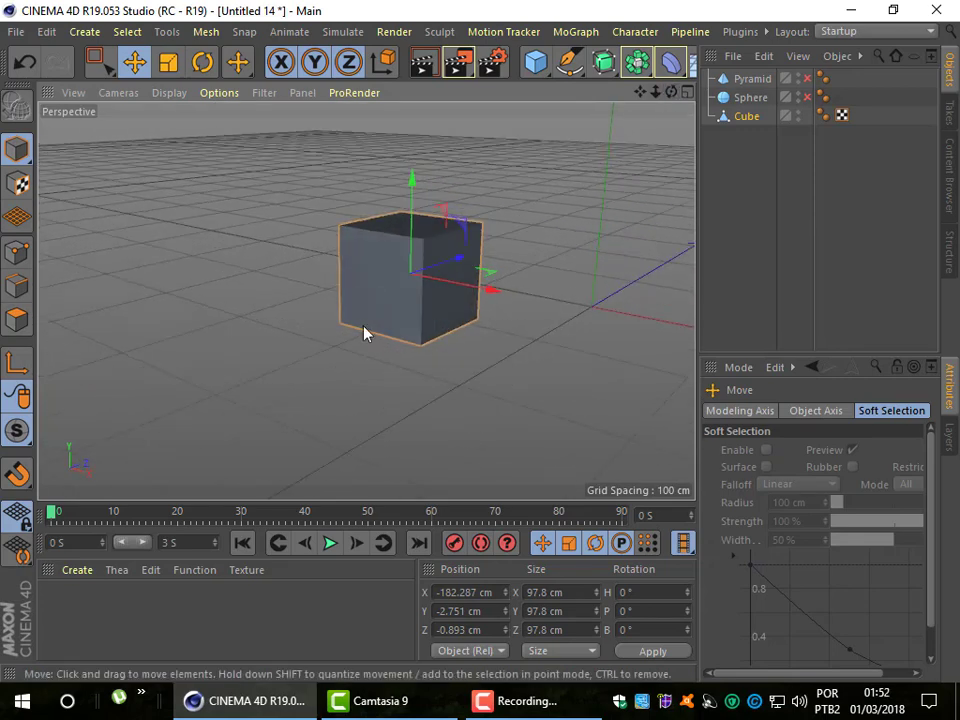
# Step: Enter Polygons mode and select the cube's front, right and top faces in turn
pyautogui.click(378, 297)
pyautogui.click(17, 320)
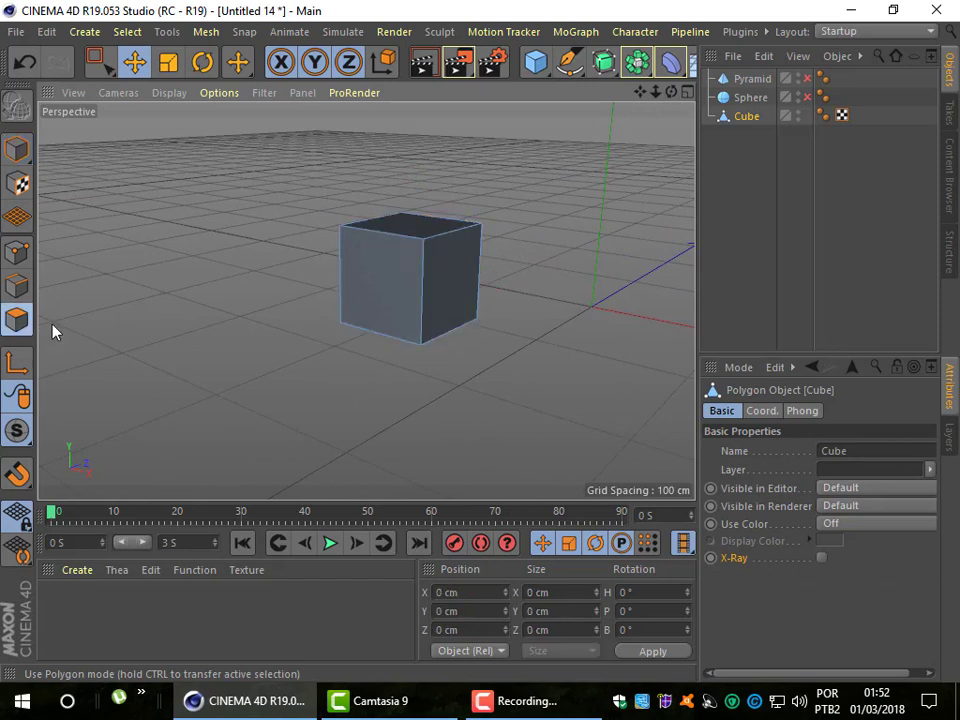
pyautogui.click(380, 313)
pyautogui.click(440, 298)
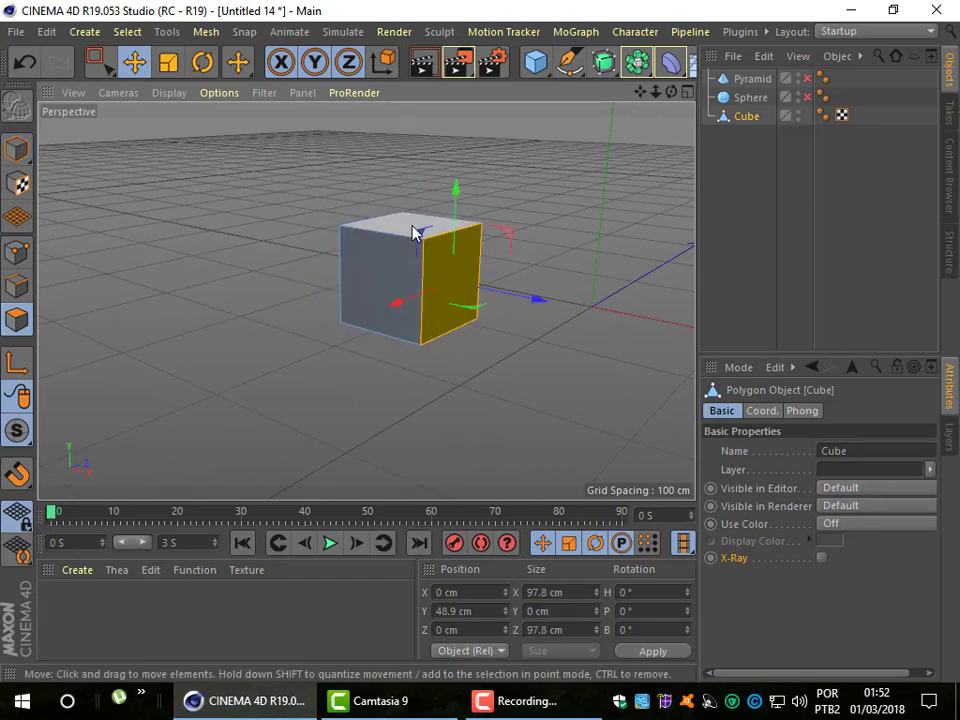
pyautogui.click(405, 245)
pyautogui.click(369, 283)
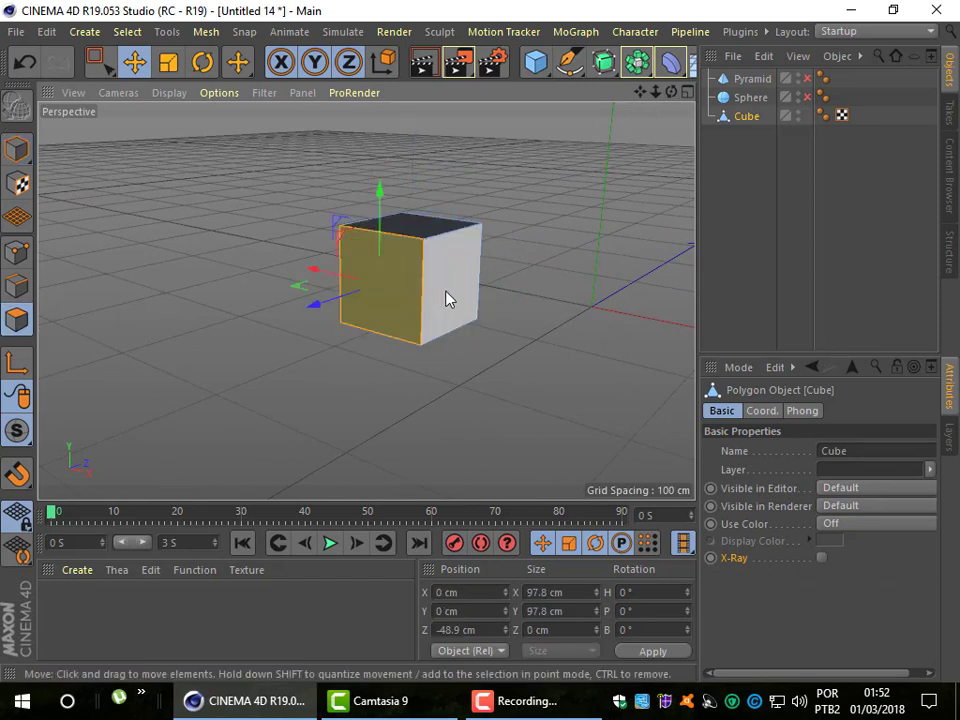
pyautogui.click(448, 300)
pyautogui.click(407, 227)
pyautogui.click(390, 282)
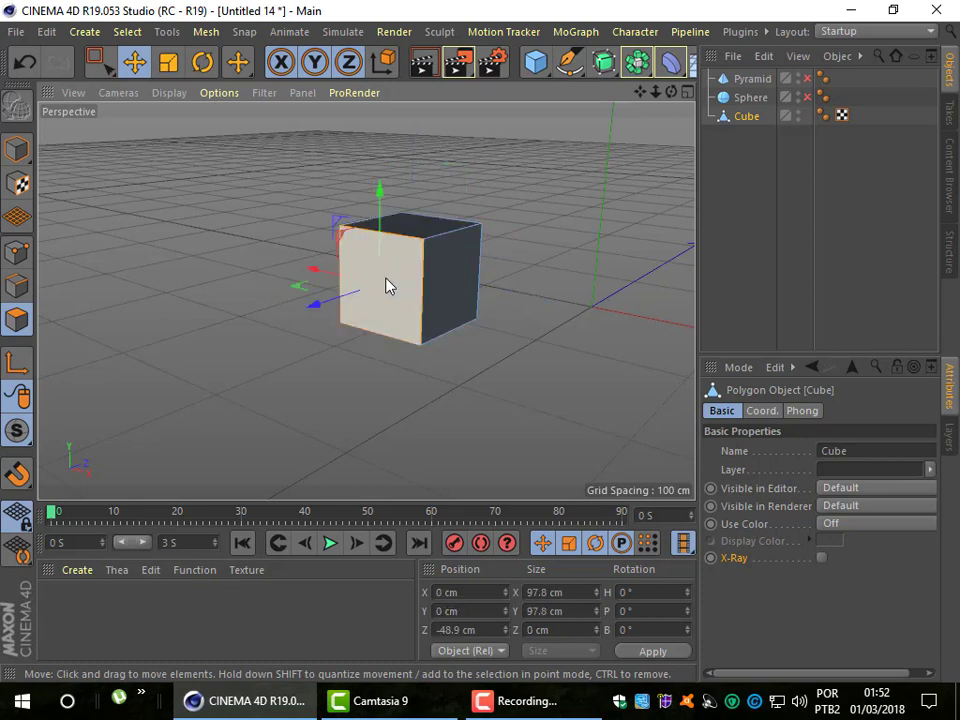
pyautogui.click(443, 296)
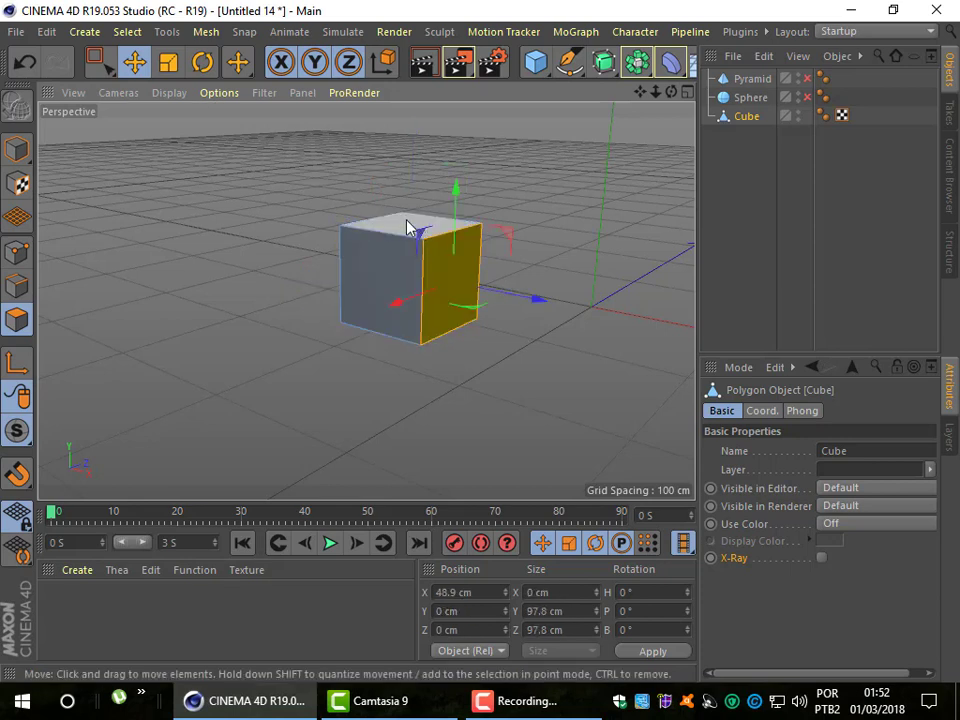
pyautogui.click(406, 228)
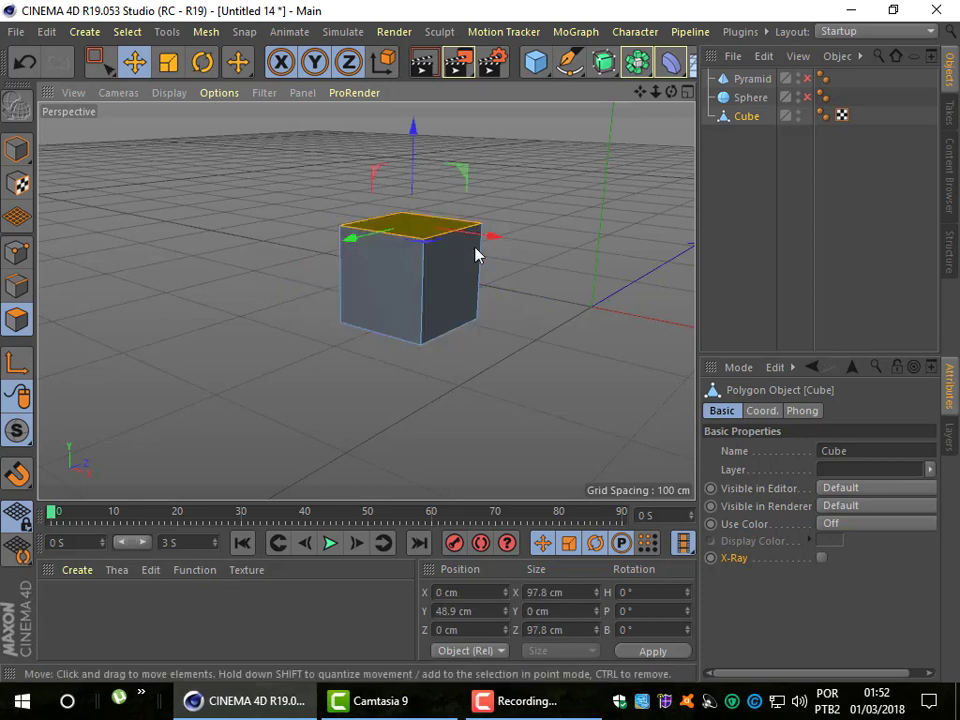
pyautogui.click(418, 323)
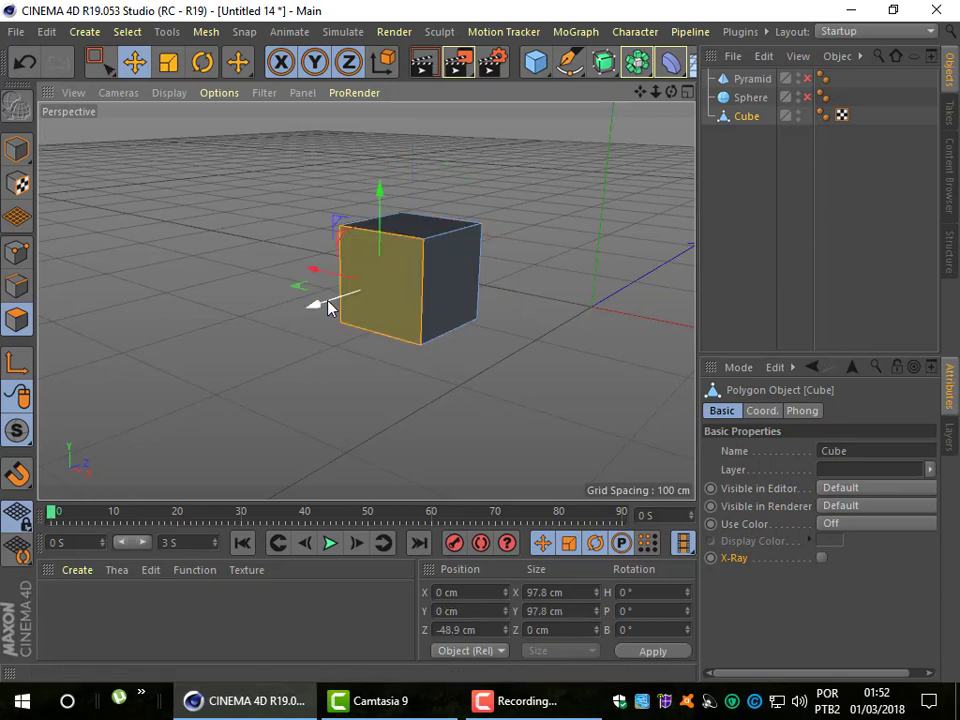
# Step: Drag the front face slightly outward along Z and up along Y, then reselect it
pyautogui.moveTo(310, 312)
pyautogui.mouseDown()
pyautogui.moveTo(300, 318)
pyautogui.moveTo(326, 315)
pyautogui.moveTo(311, 326)
pyautogui.mouseUp()
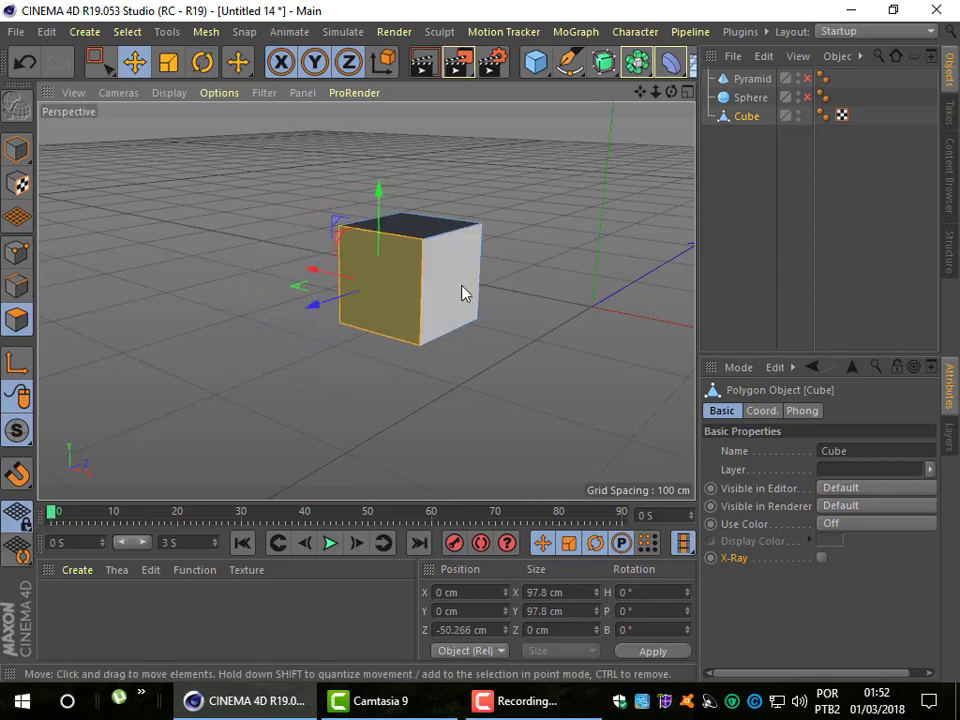
pyautogui.moveTo(381, 196); pyautogui.dragTo(383, 188)
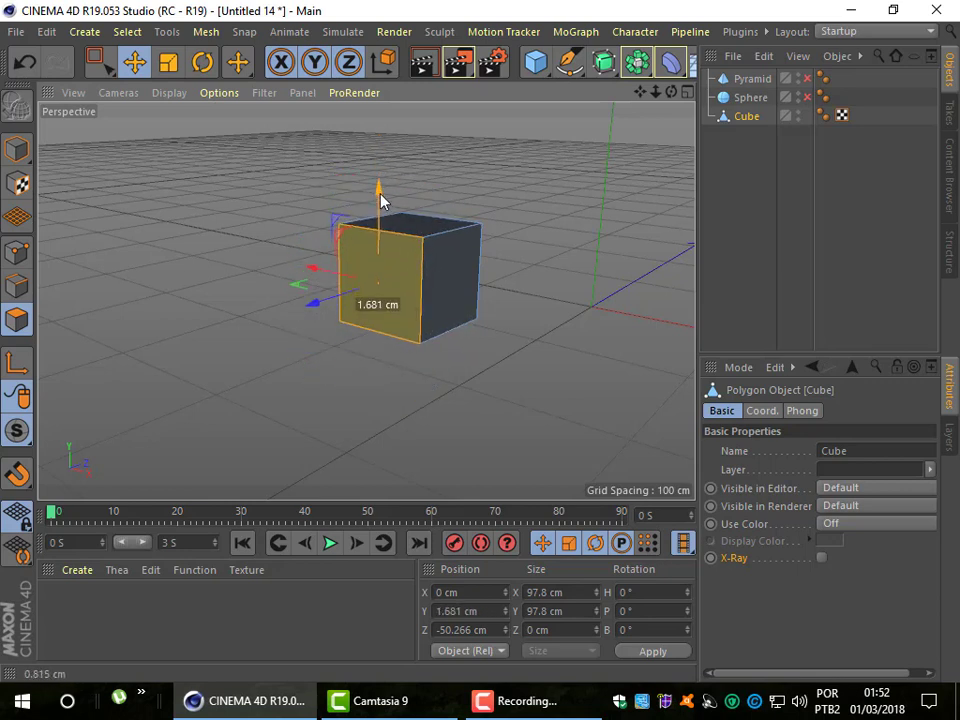
pyautogui.moveTo(383, 188); pyautogui.dragTo(381, 195)
pyautogui.click(521, 309)
pyautogui.click(397, 302)
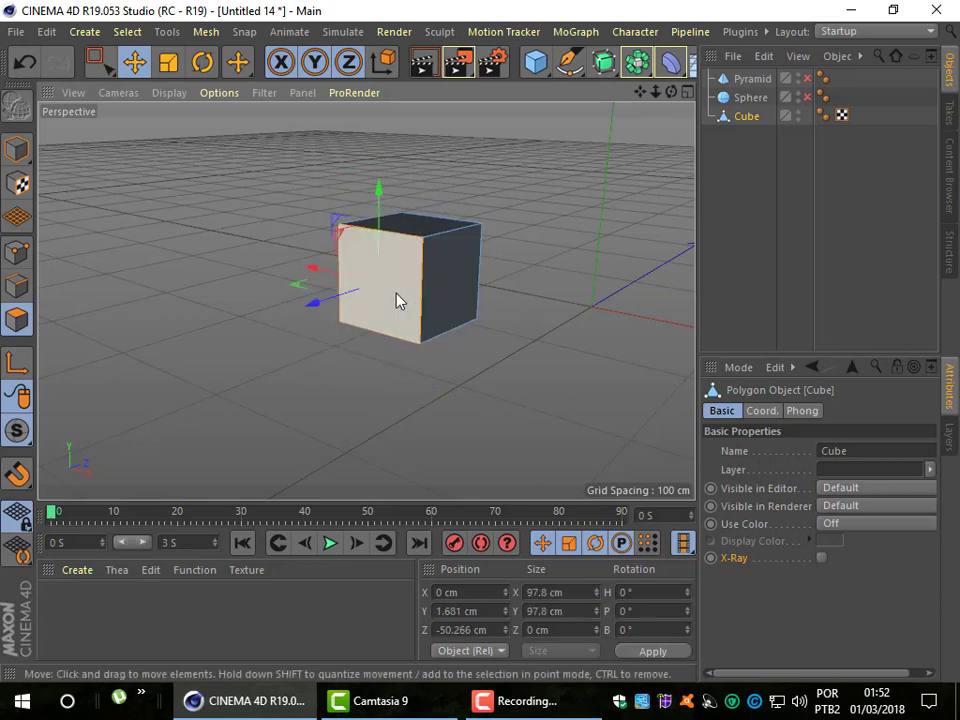
pyautogui.click(446, 317)
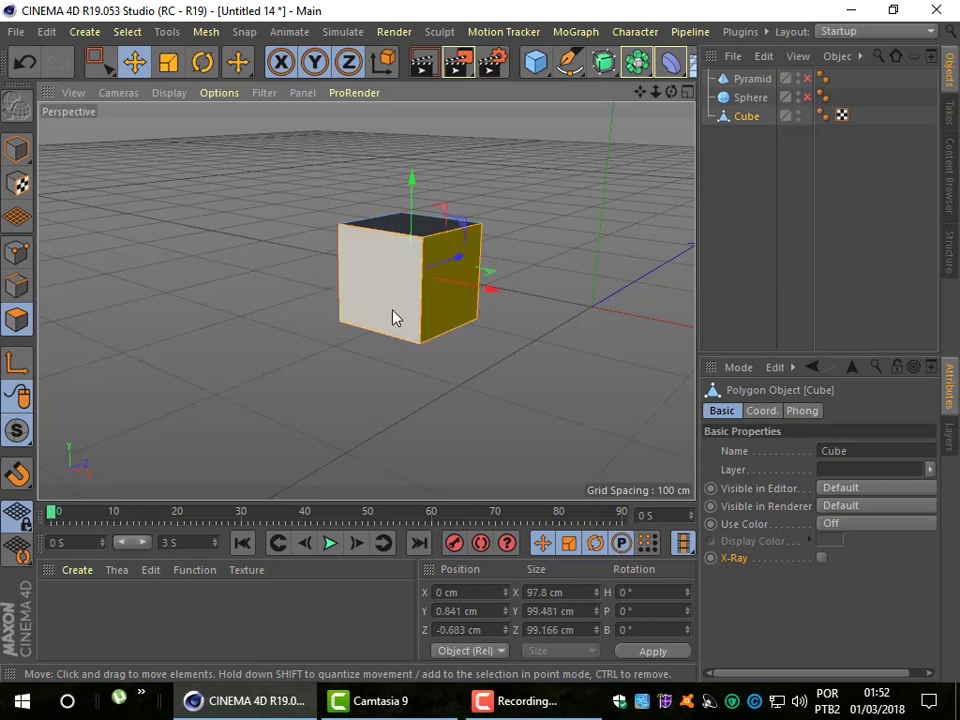
pyautogui.click(387, 297)
# Step: Select all the cube's faces with Ctrl+A, shift them along X and Y, then deselect
pyautogui.hotkey('ctrl', 'a')
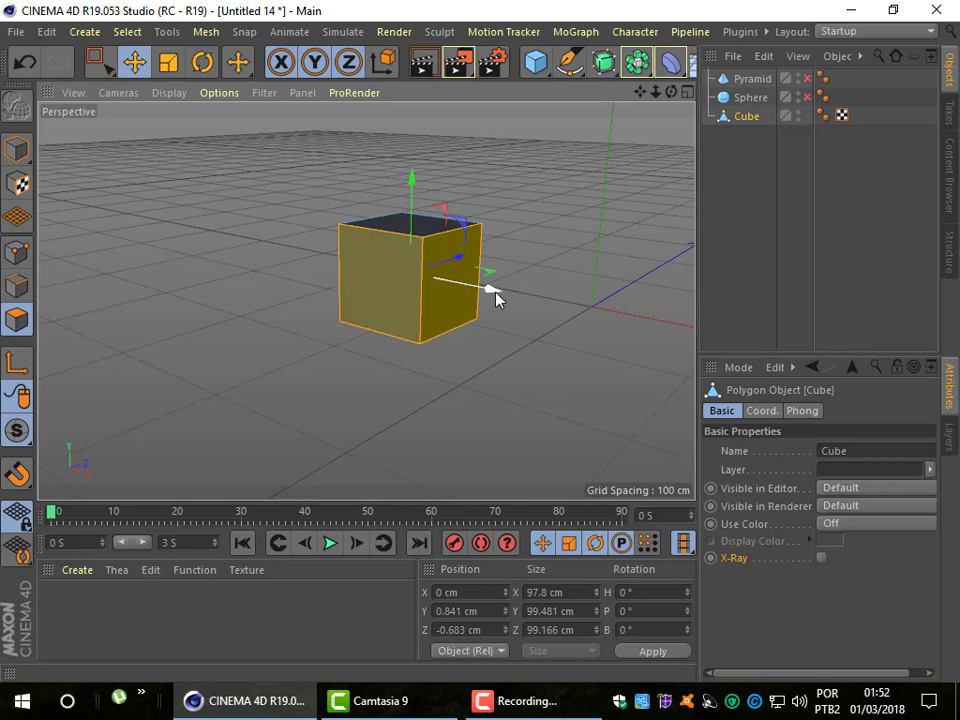
pyautogui.moveTo(497, 297)
pyautogui.mouseDown()
pyautogui.moveTo(424, 290)
pyautogui.moveTo(499, 326)
pyautogui.mouseUp()
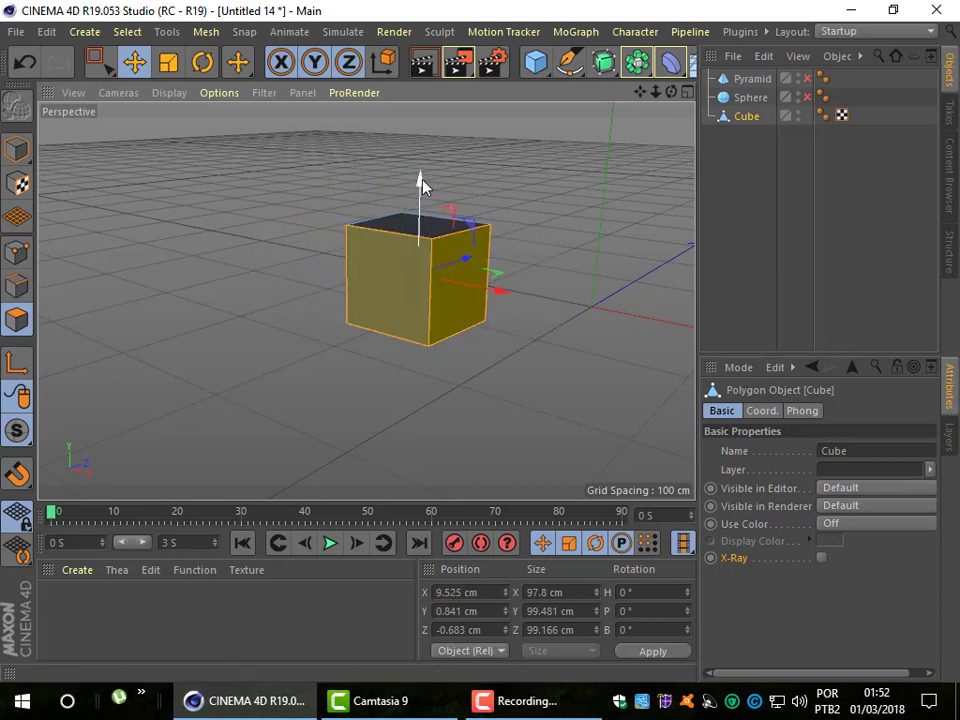
pyautogui.moveTo(420, 185); pyautogui.dragTo(418, 212)
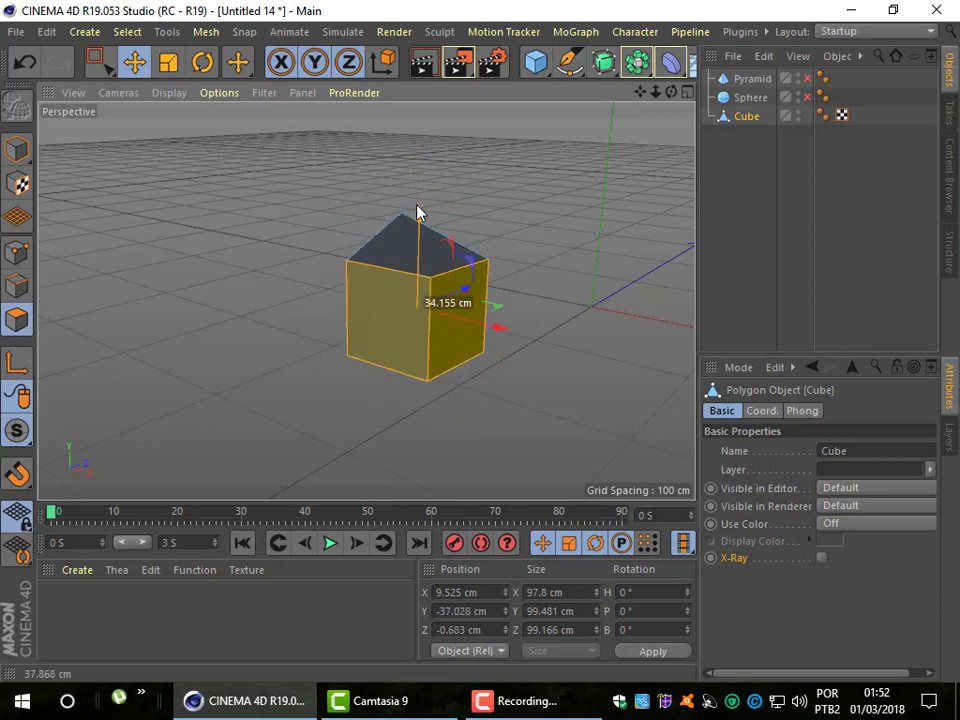
pyautogui.moveTo(418, 212); pyautogui.dragTo(420, 186)
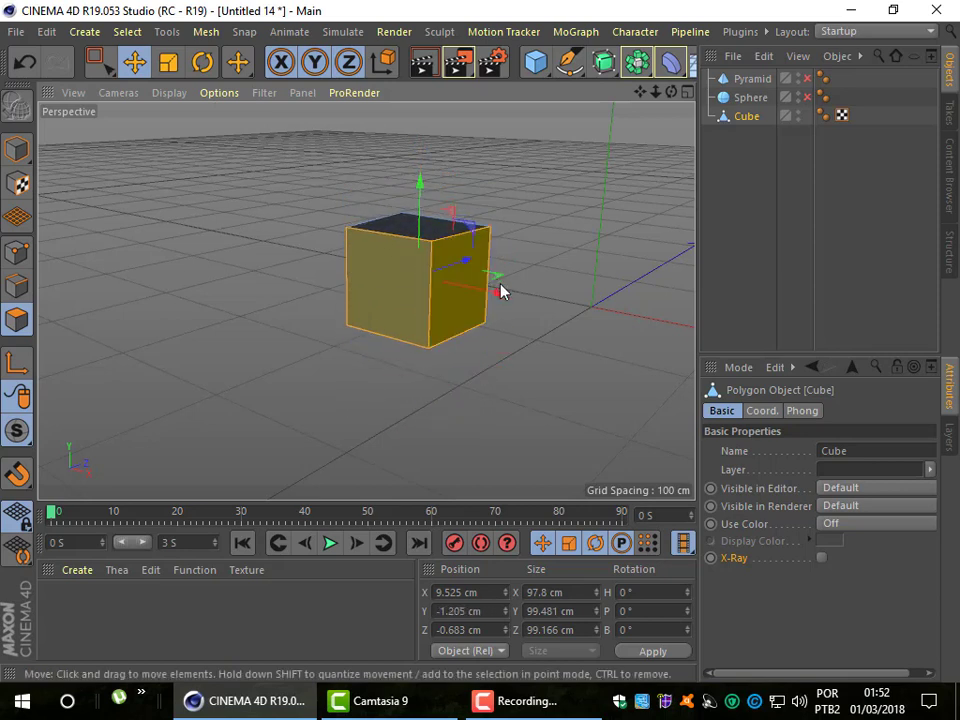
pyautogui.moveTo(500, 291); pyautogui.dragTo(490, 298)
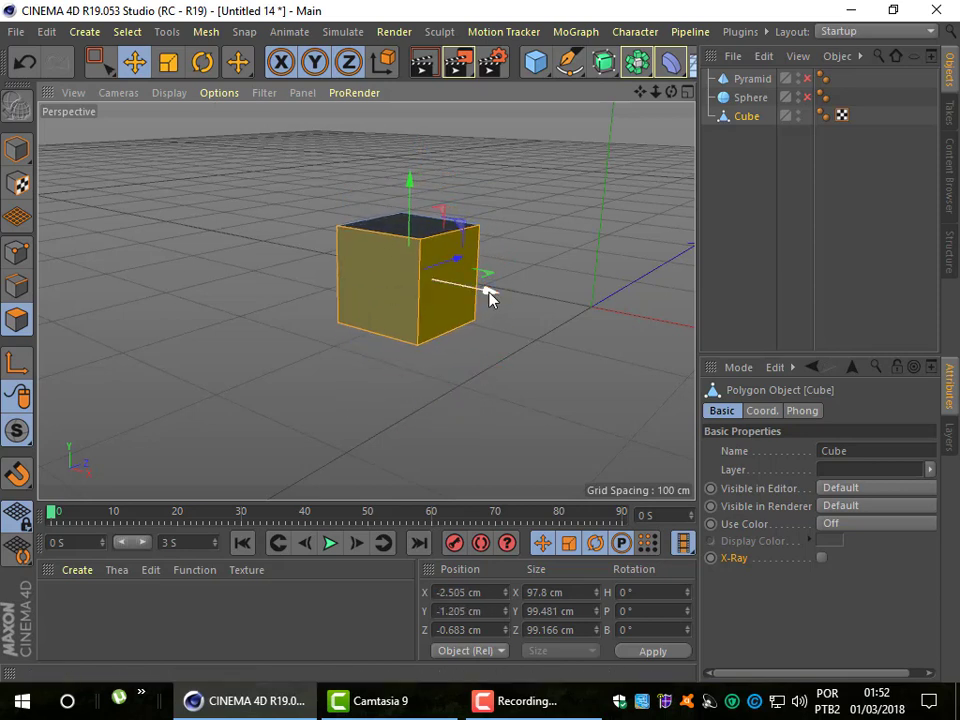
pyautogui.click(538, 194)
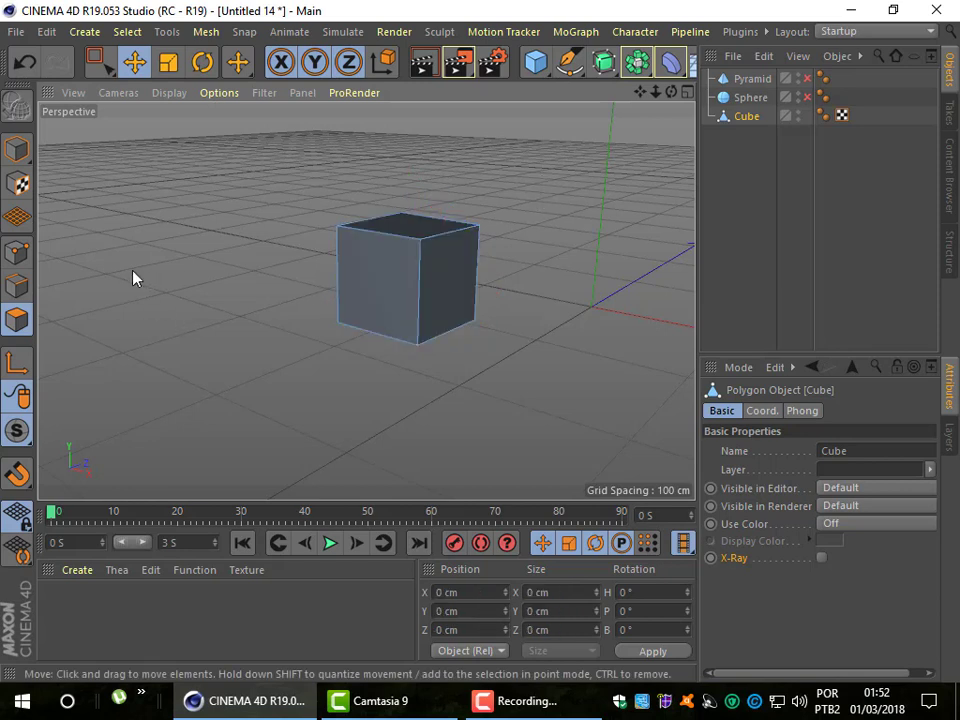
# Step: Switch to Edges mode, then back to Polygons mode and select the cube's front face
pyautogui.click(14, 287)
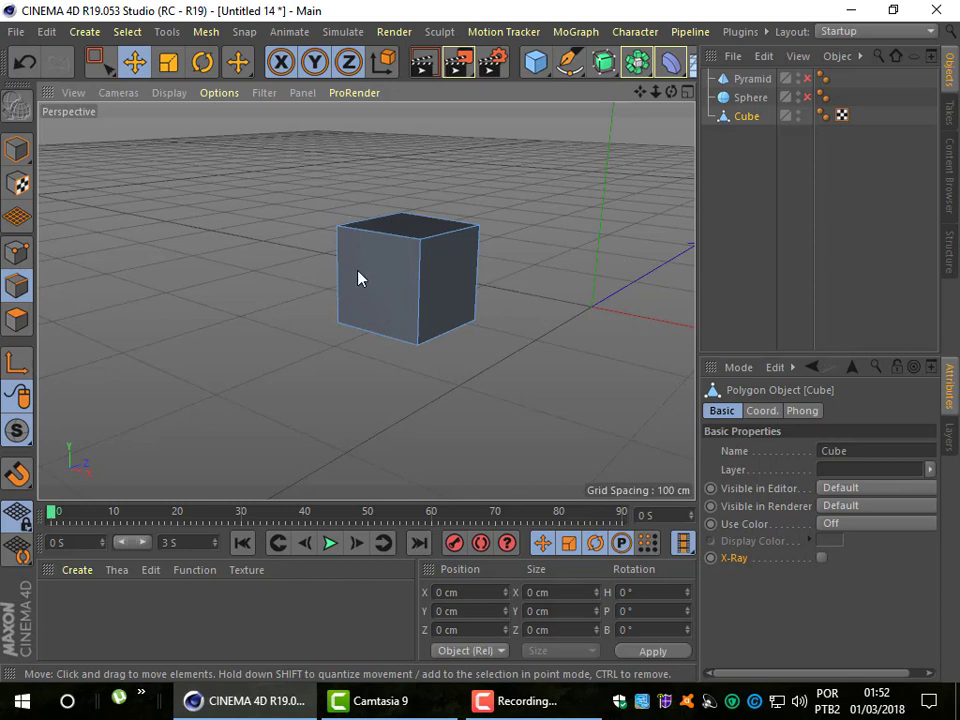
pyautogui.click(17, 322)
pyautogui.click(437, 260)
pyautogui.click(417, 272)
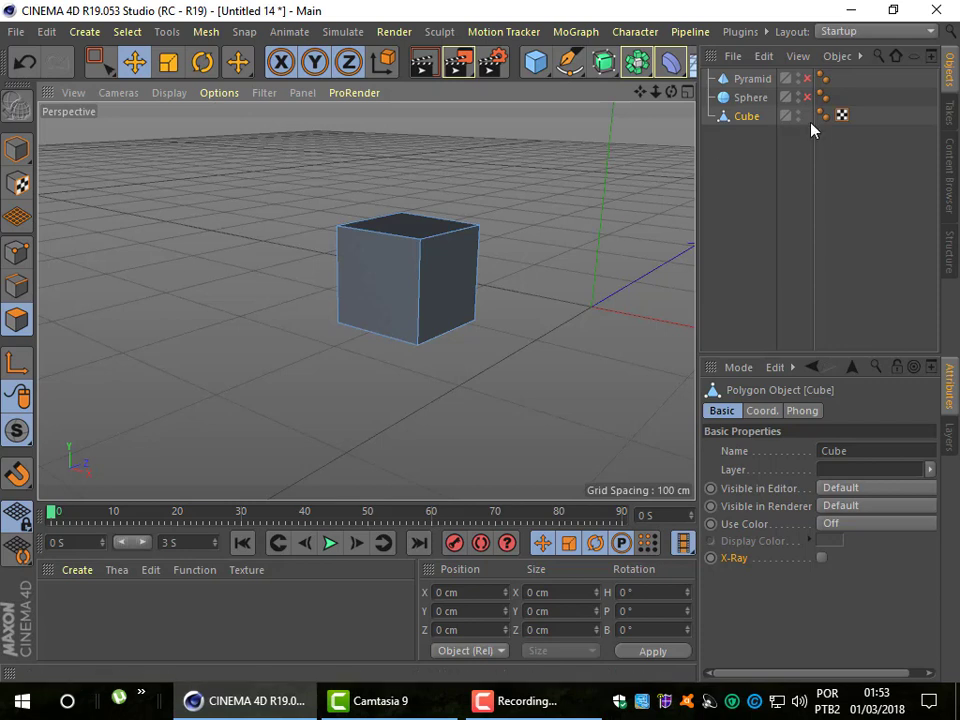
# Step: Re-enable the sphere and pyramid and convert the sphere into an editable polygon object
pyautogui.moveTo(808, 97); pyautogui.dragTo(808, 78)
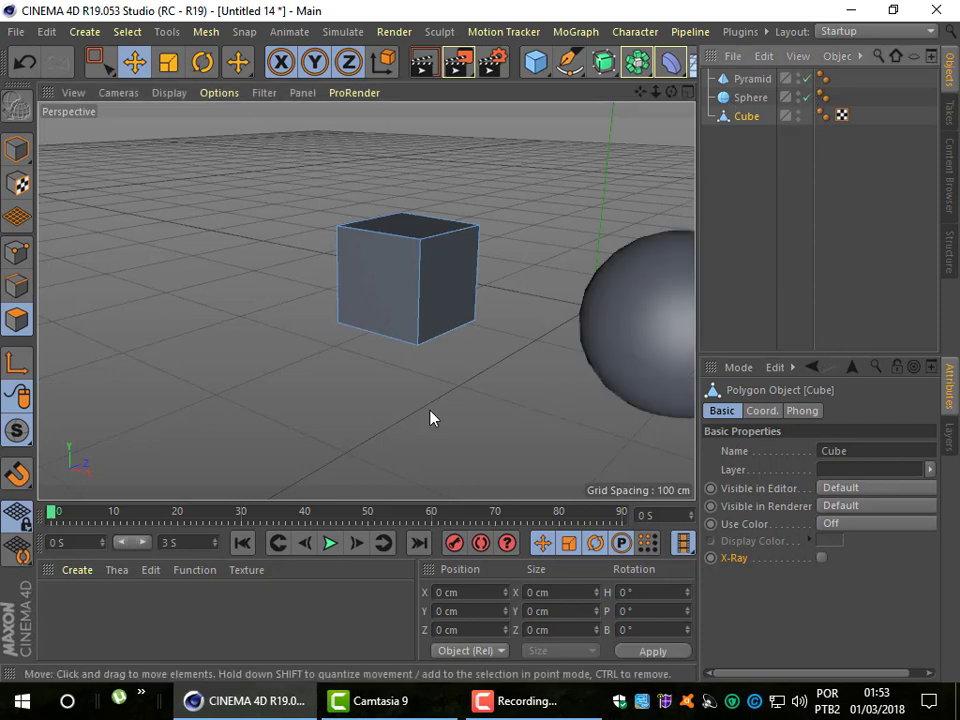
pyautogui.moveTo(672, 92)
pyautogui.mouseDown()
pyautogui.moveTo(660, 110)
pyautogui.moveTo(653, 96)
pyautogui.moveTo(600, 92)
pyautogui.moveTo(660, 93)
pyautogui.moveTo(625, 106)
pyautogui.mouseUp()
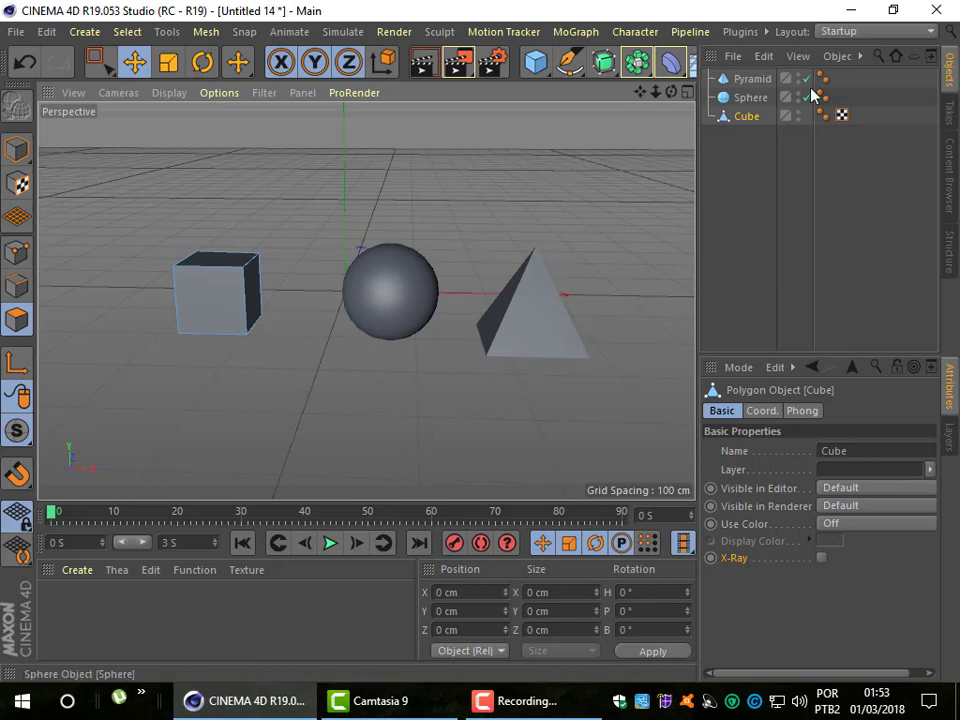
pyautogui.click(746, 98)
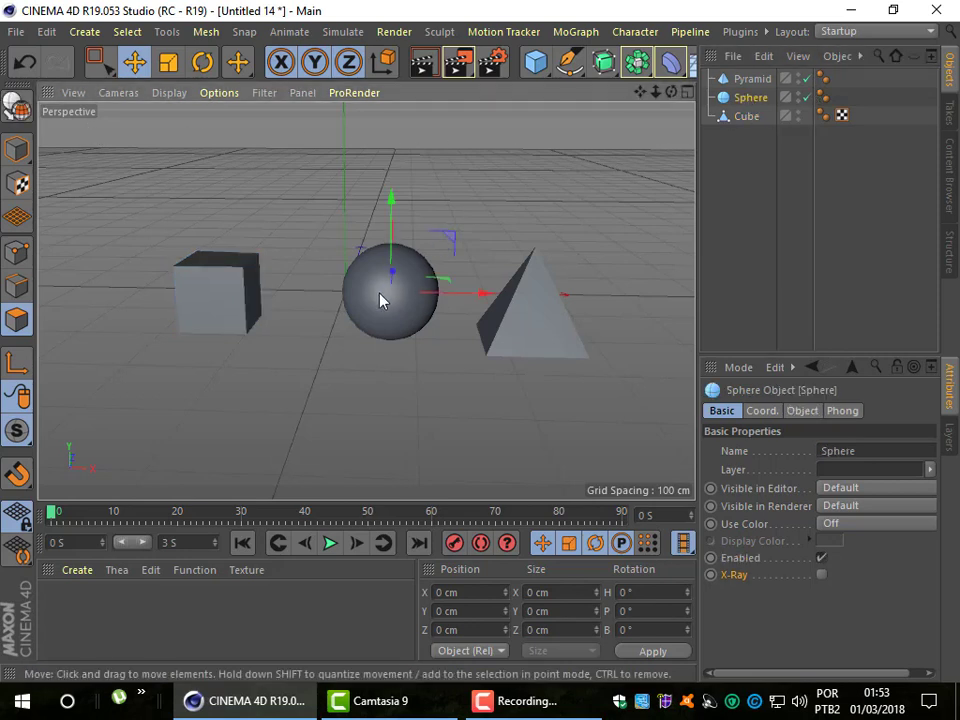
pyautogui.click(16, 104)
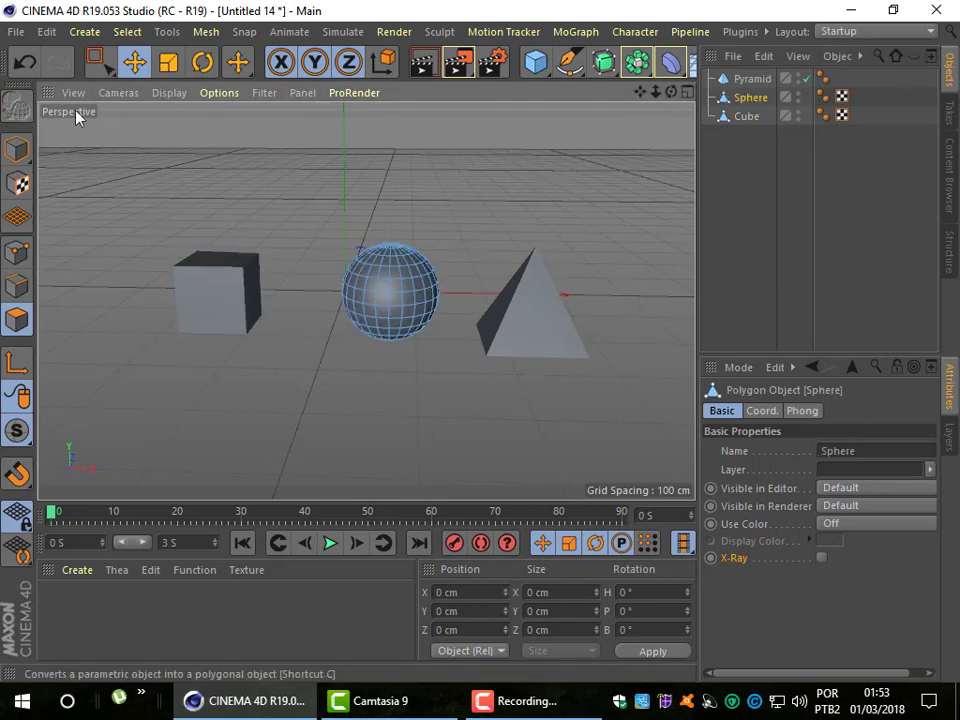
# Step: Make the pyramid editable too, switch to Points mode and select the cube
pyautogui.click(762, 79)
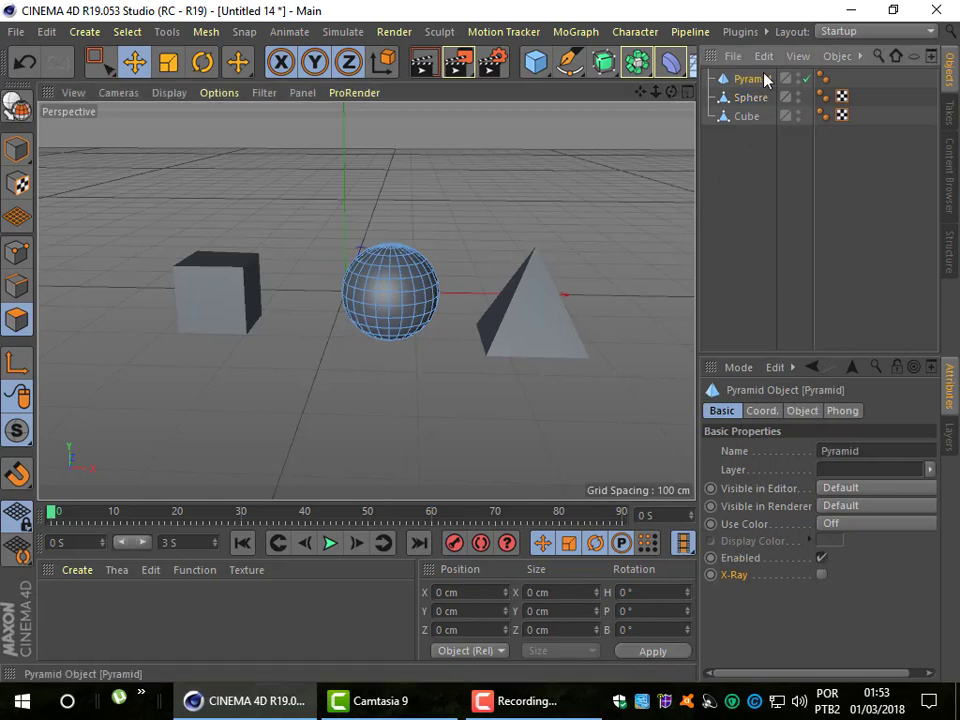
pyautogui.click(16, 104)
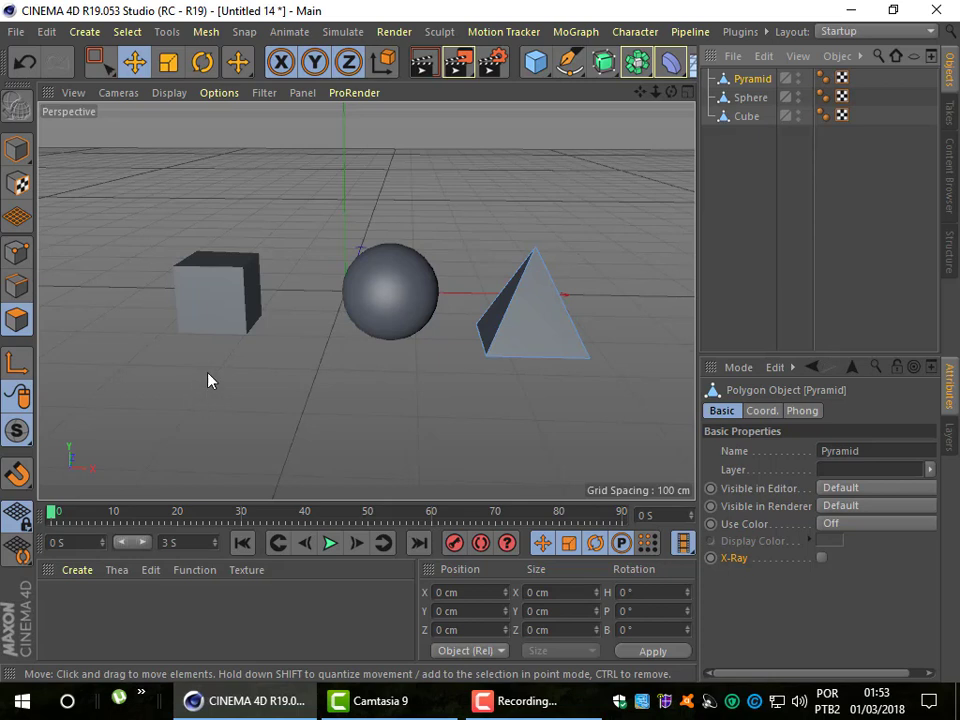
pyautogui.click(20, 252)
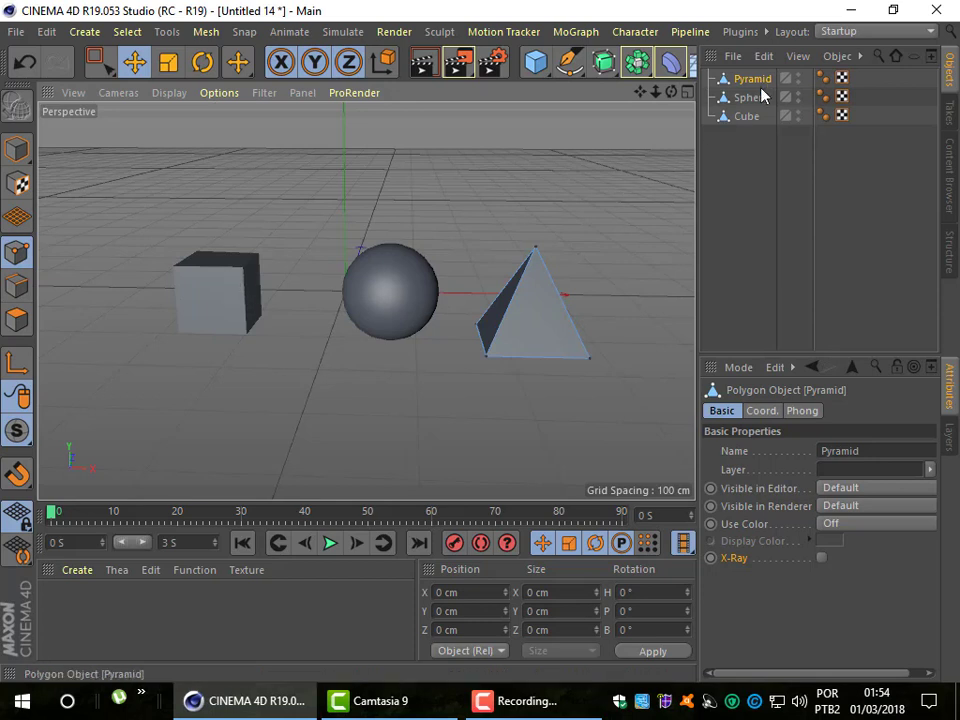
pyautogui.click(748, 117)
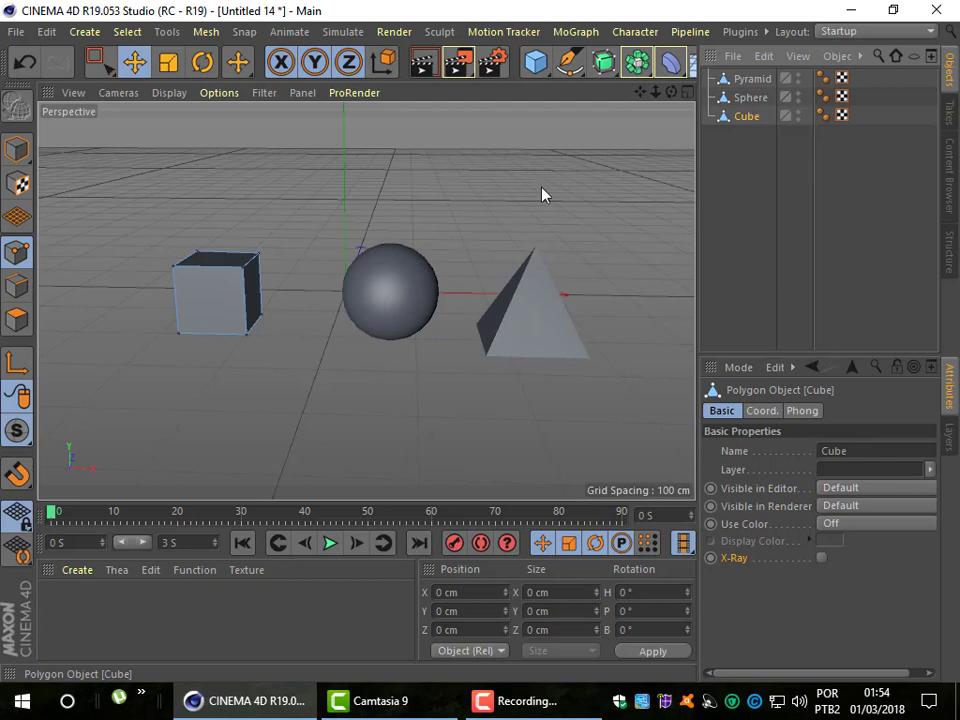
pyautogui.click(176, 267)
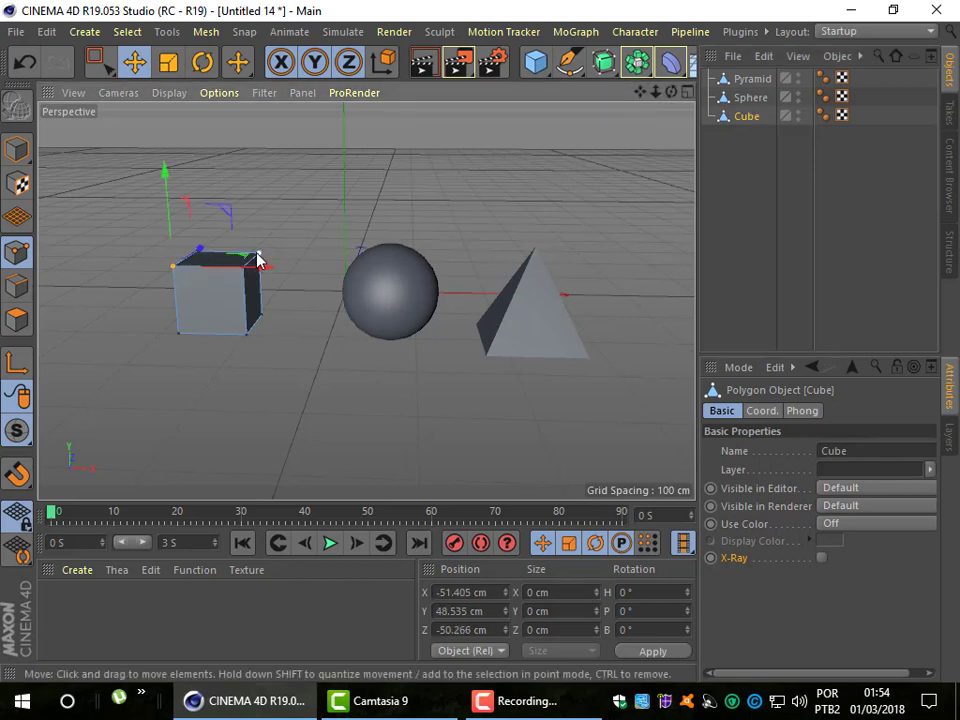
pyautogui.click(243, 268)
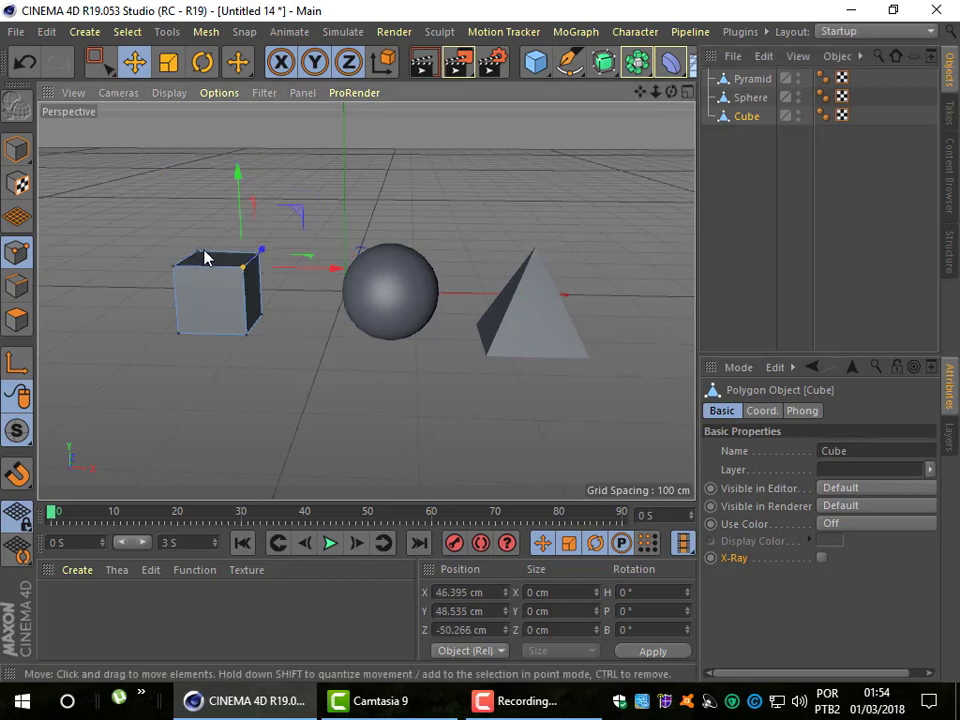
pyautogui.click(196, 253)
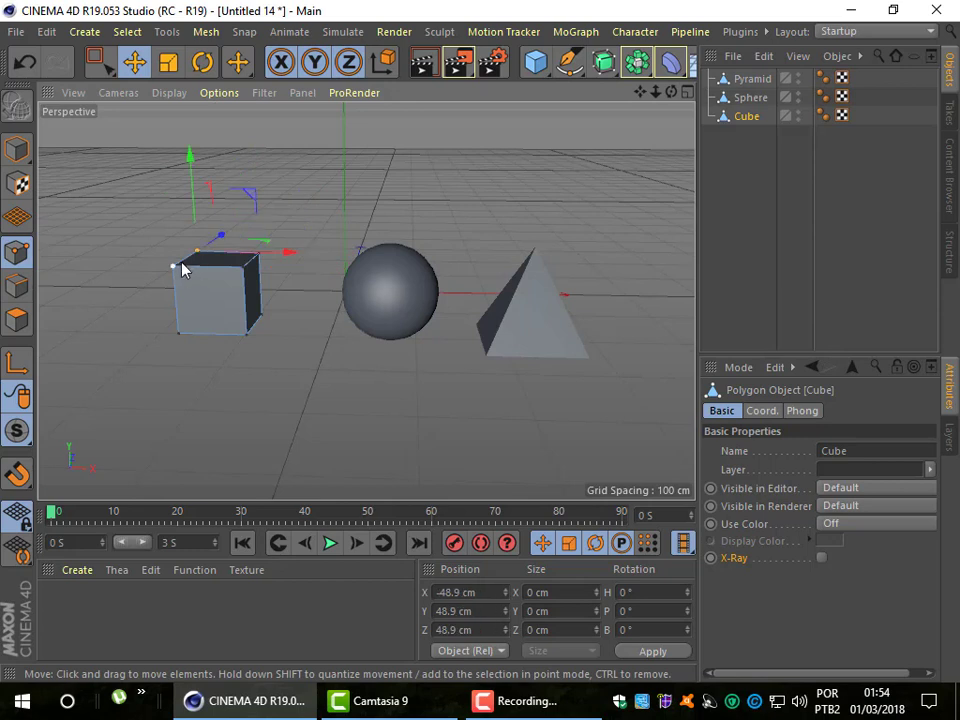
pyautogui.click(183, 268)
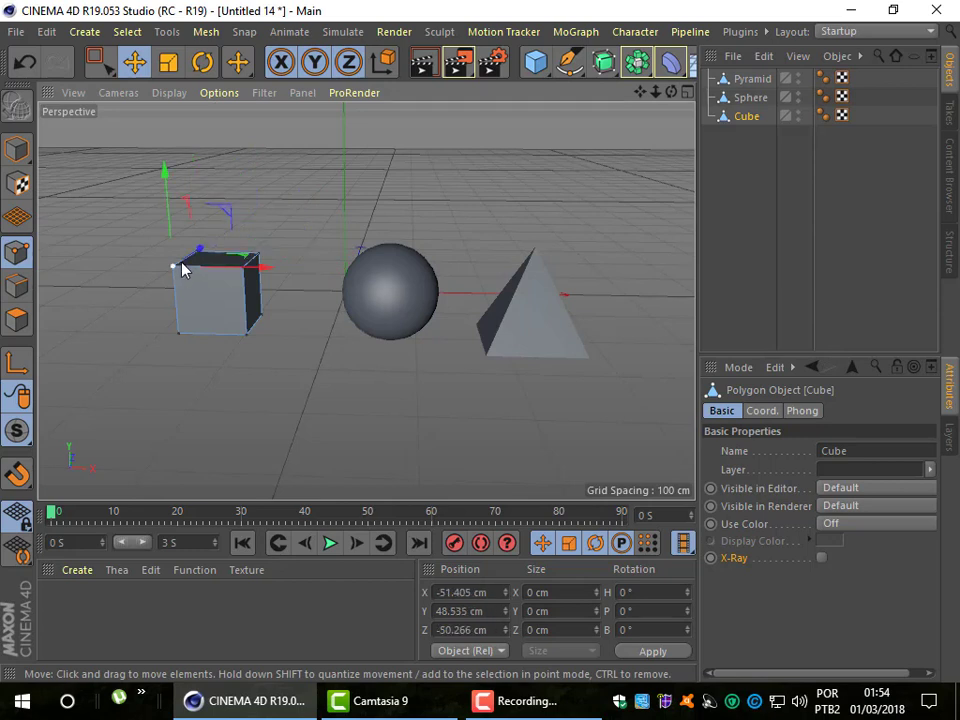
pyautogui.click(260, 254)
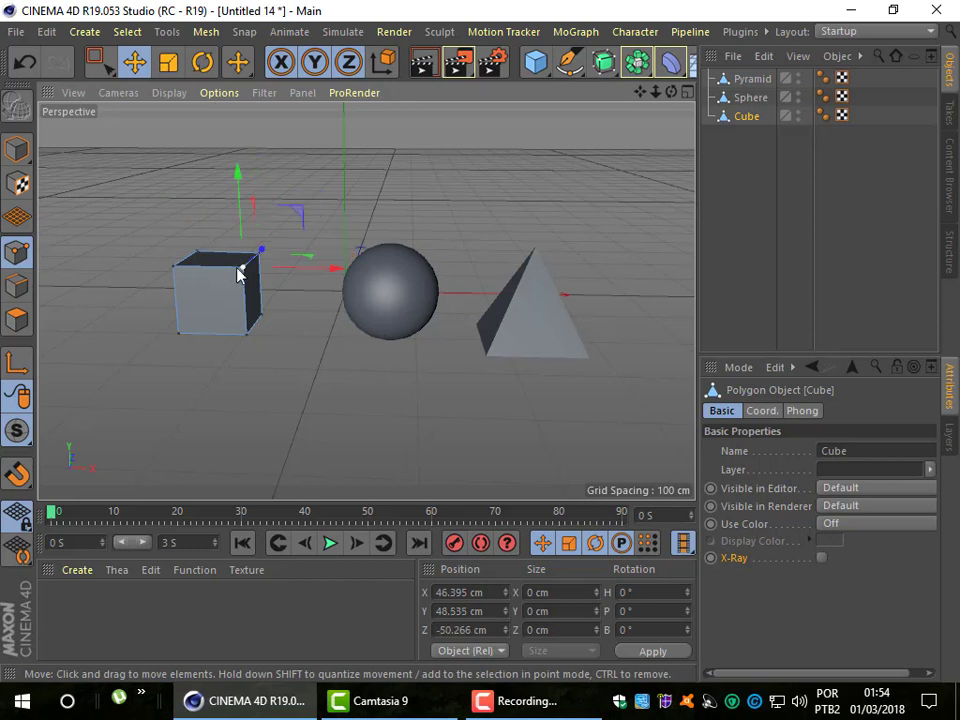
pyautogui.click(197, 254)
pyautogui.click(257, 379)
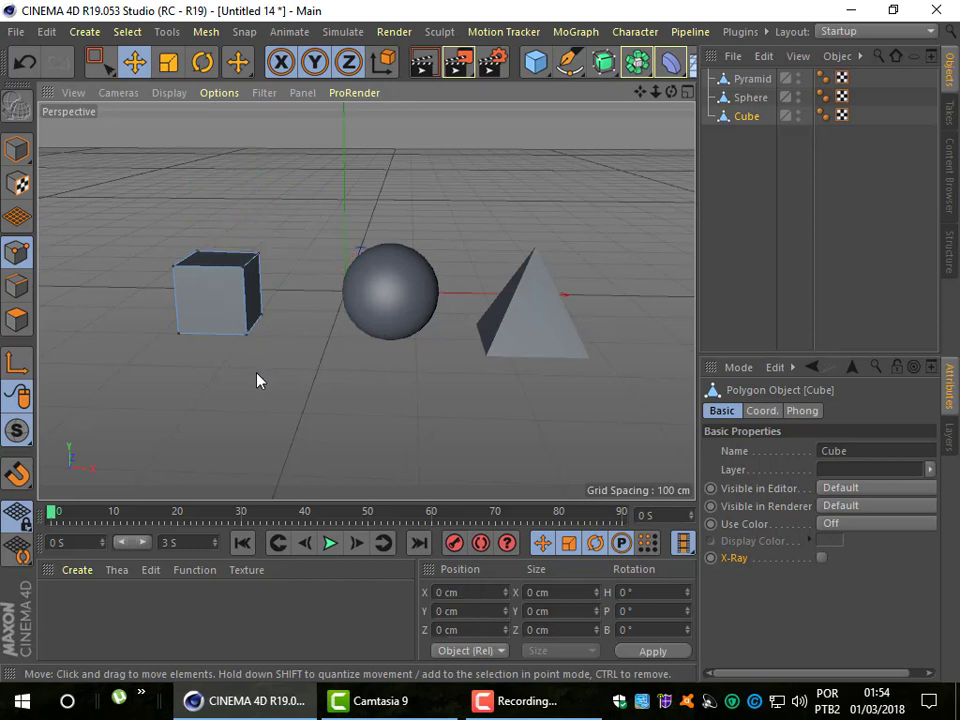
# Step: Choose Rectangle Selection and box-select all of the cube's points
pyautogui.click(126, 32)
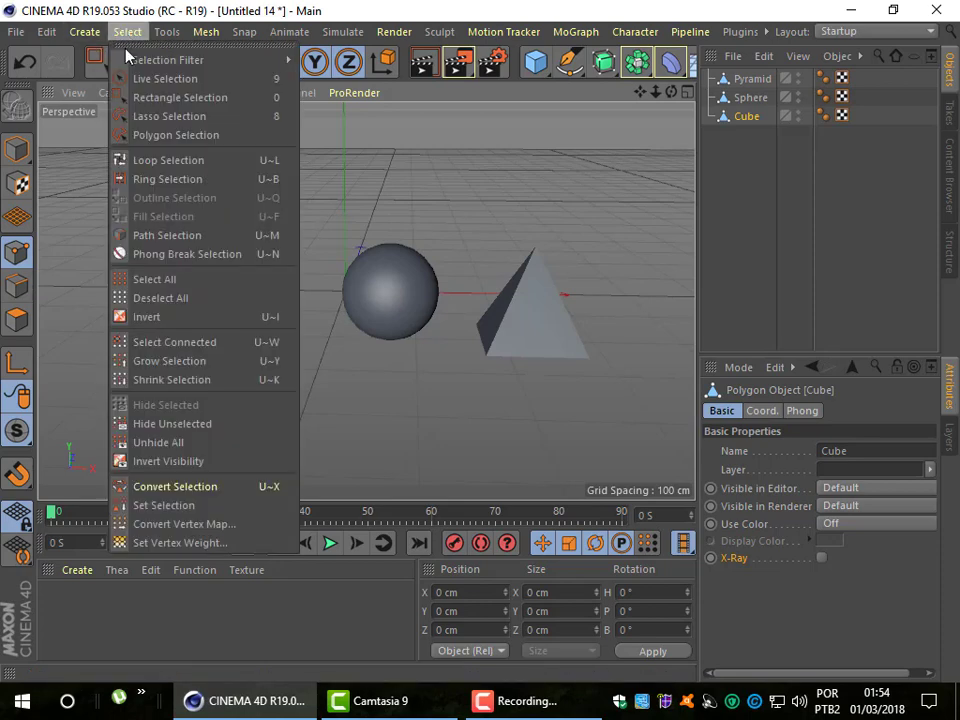
pyautogui.click(155, 97)
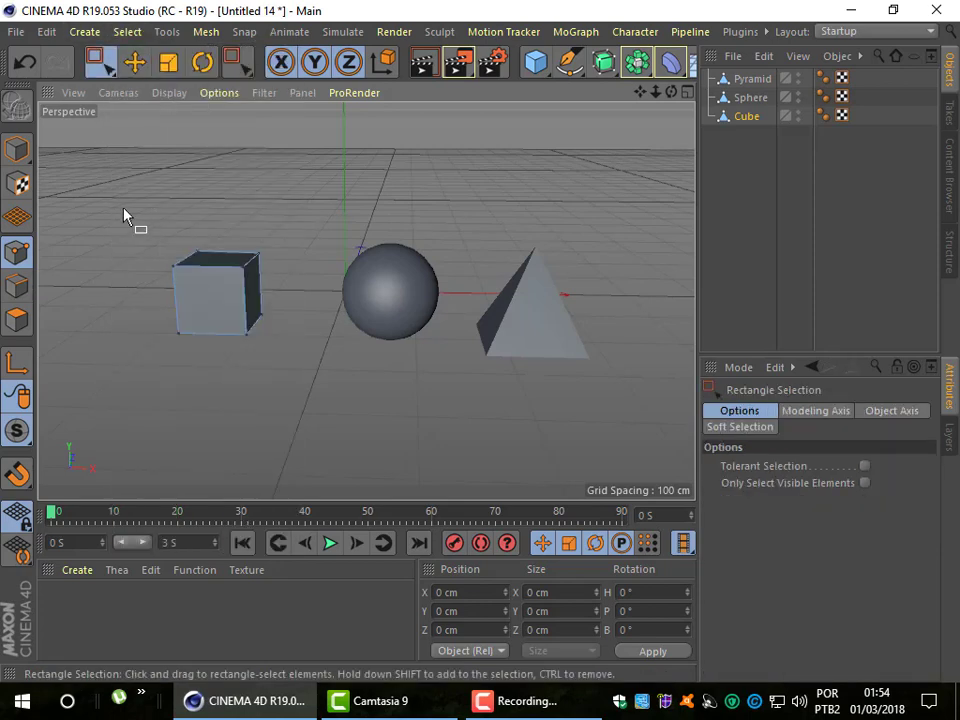
pyautogui.moveTo(134, 239)
pyautogui.mouseDown()
pyautogui.moveTo(300, 336)
pyautogui.moveTo(300, 392)
pyautogui.mouseUp()
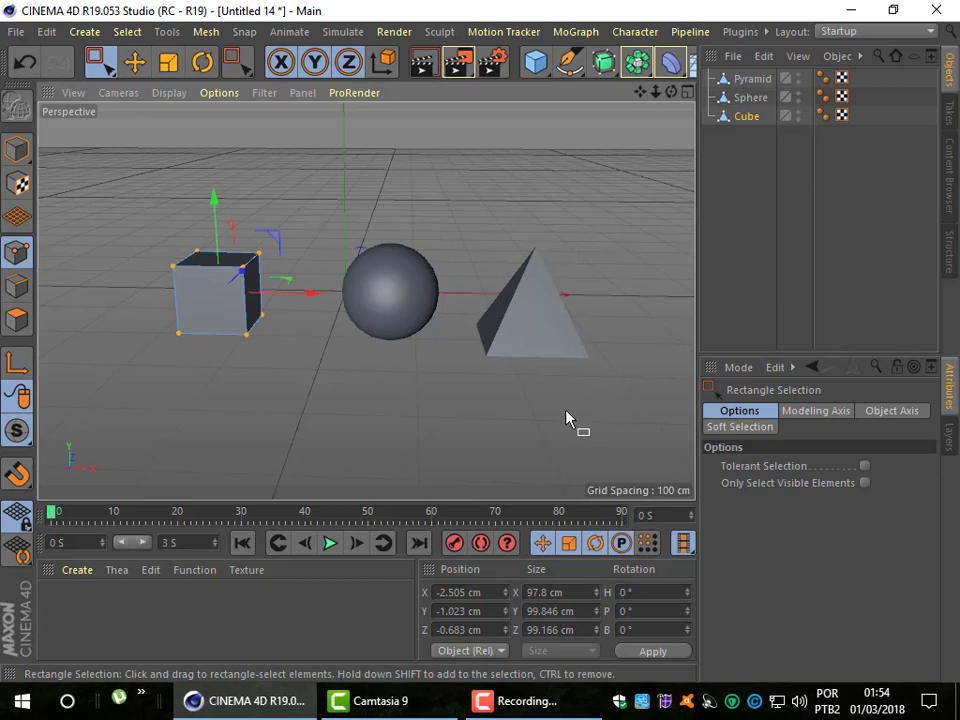
# Step: Pick the cube's top-front corner point with Move, then reactivate Rectangle Selection
pyautogui.click(134, 62)
pyautogui.click(174, 373)
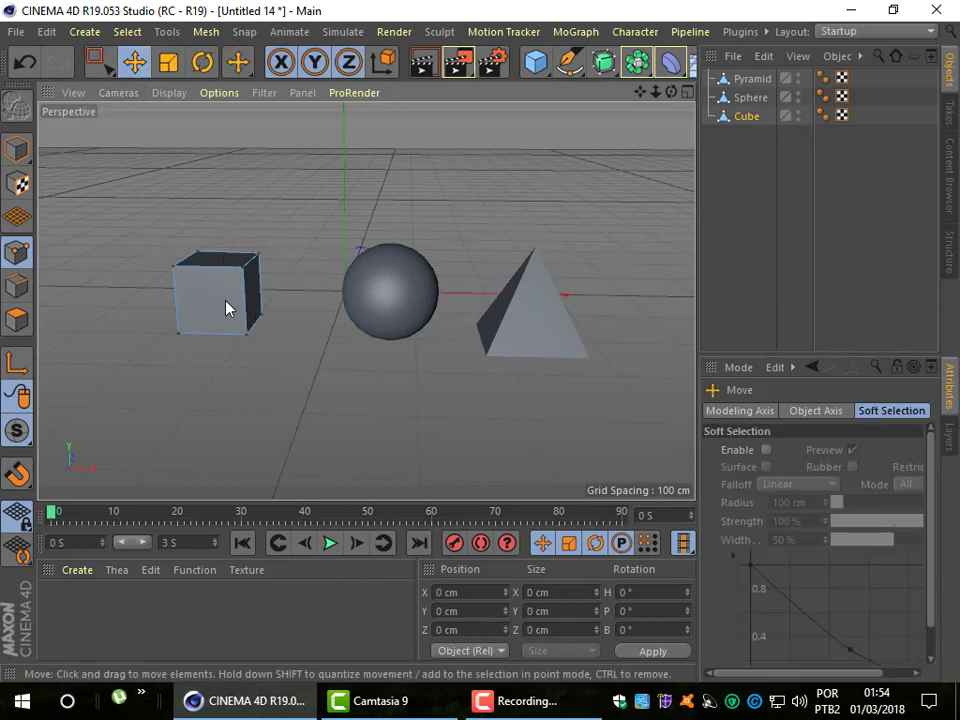
pyautogui.click(224, 308)
pyautogui.click(253, 379)
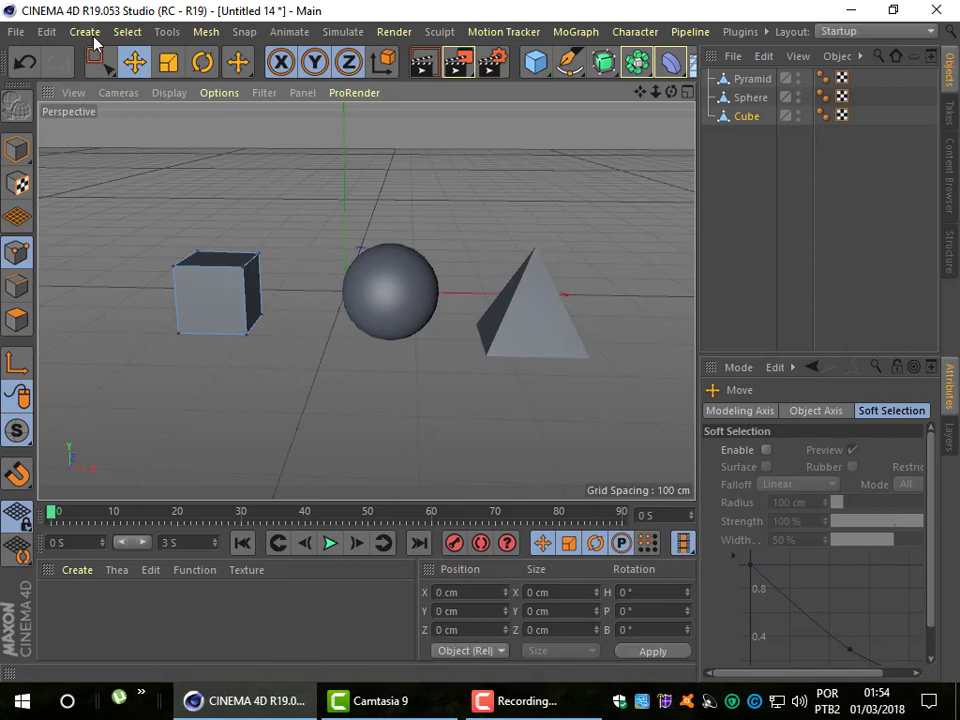
pyautogui.click(127, 31)
pyautogui.click(155, 98)
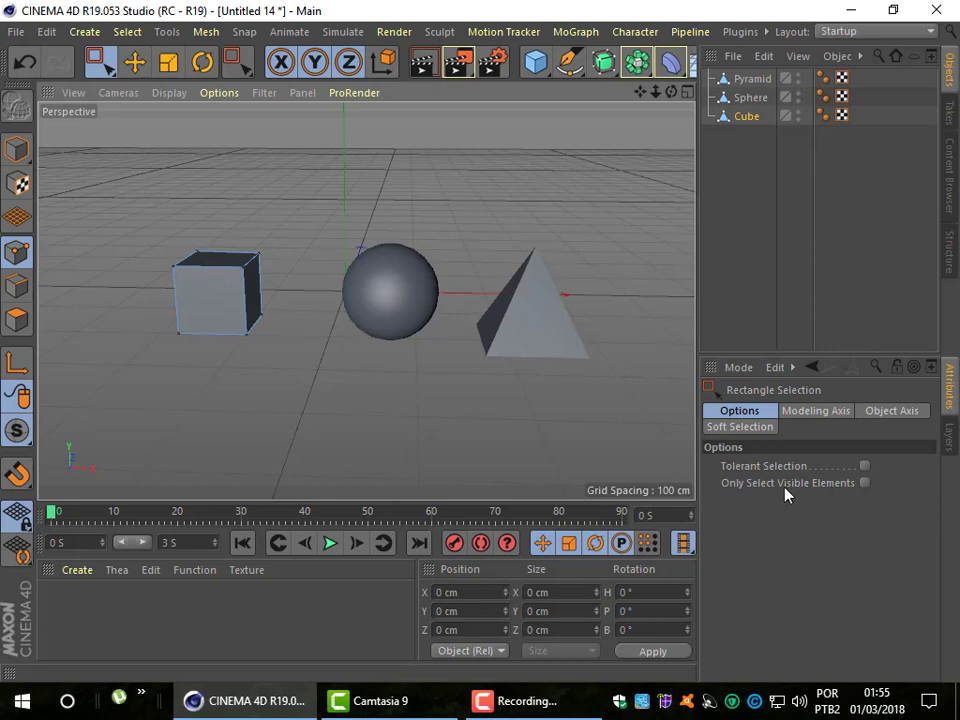
# Step: Toggle Only Select Visible Elements, box-select the cube's points and orbit around to inspect them
pyautogui.click(864, 483)
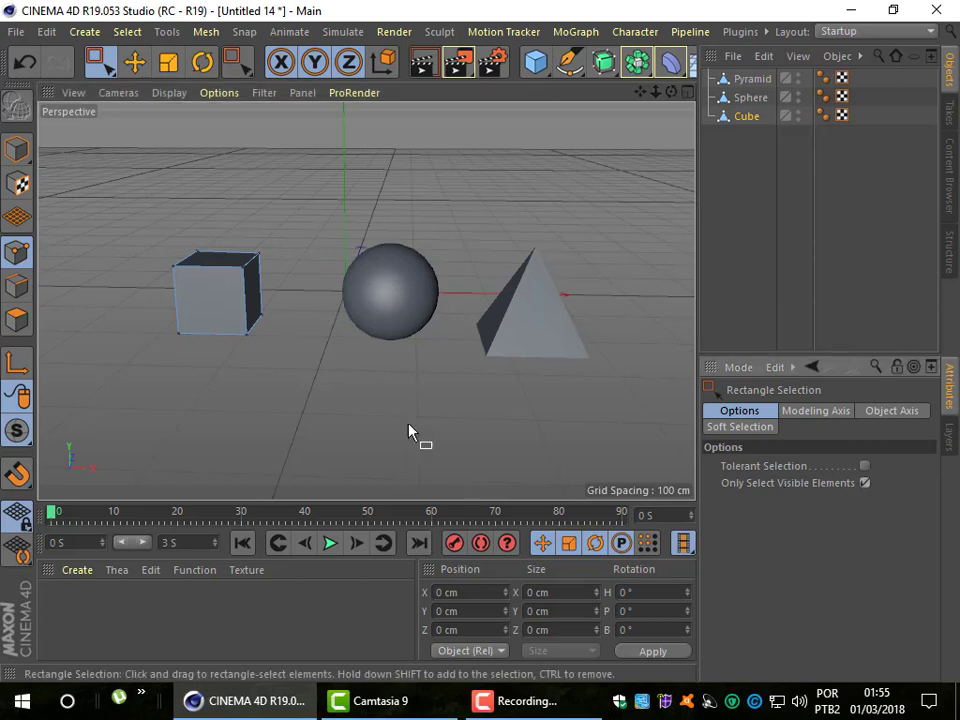
pyautogui.moveTo(133, 228); pyautogui.dragTo(298, 356)
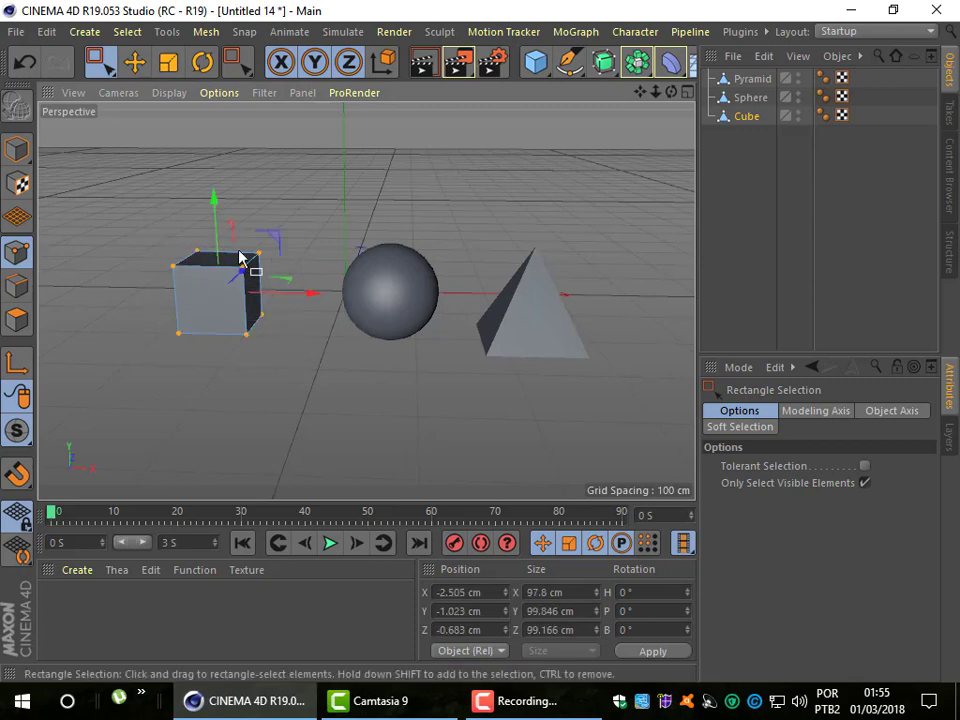
pyautogui.moveTo(671, 92); pyautogui.dragTo(560, 100)
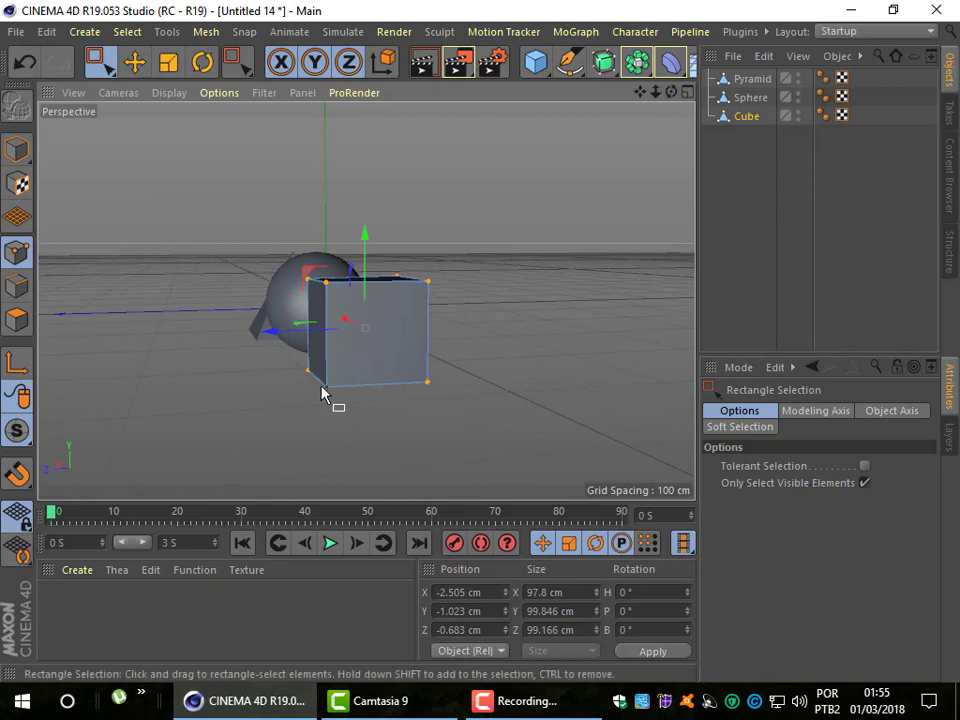
pyautogui.moveTo(675, 95)
pyautogui.mouseDown()
pyautogui.moveTo(625, 113)
pyautogui.moveTo(366, 300)
pyautogui.mouseUp()
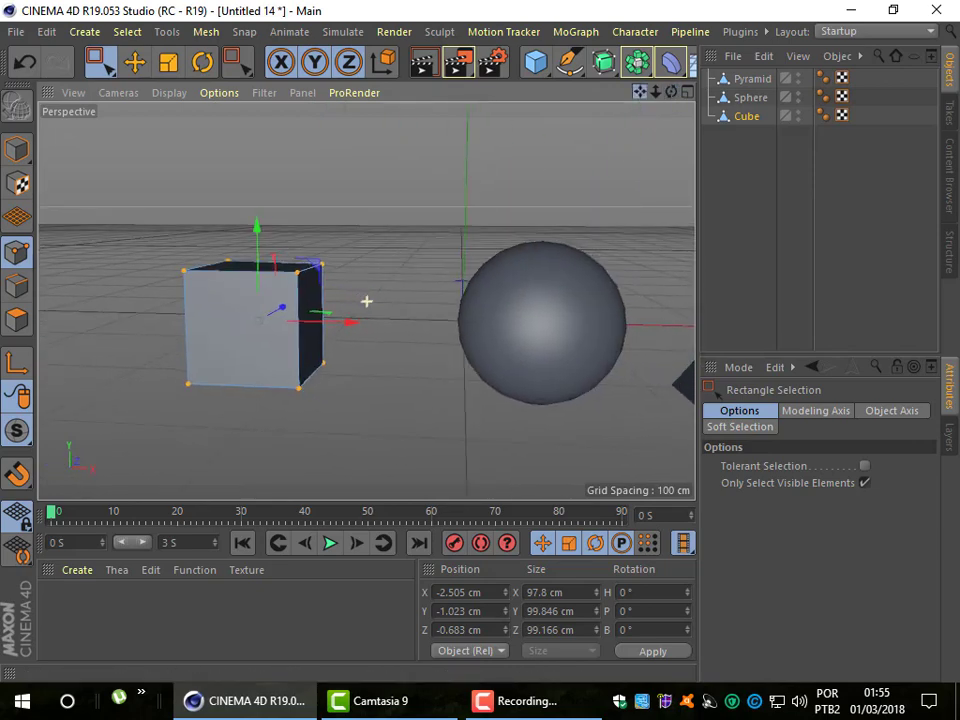
pyautogui.moveTo(662, 95); pyautogui.dragTo(658, 100)
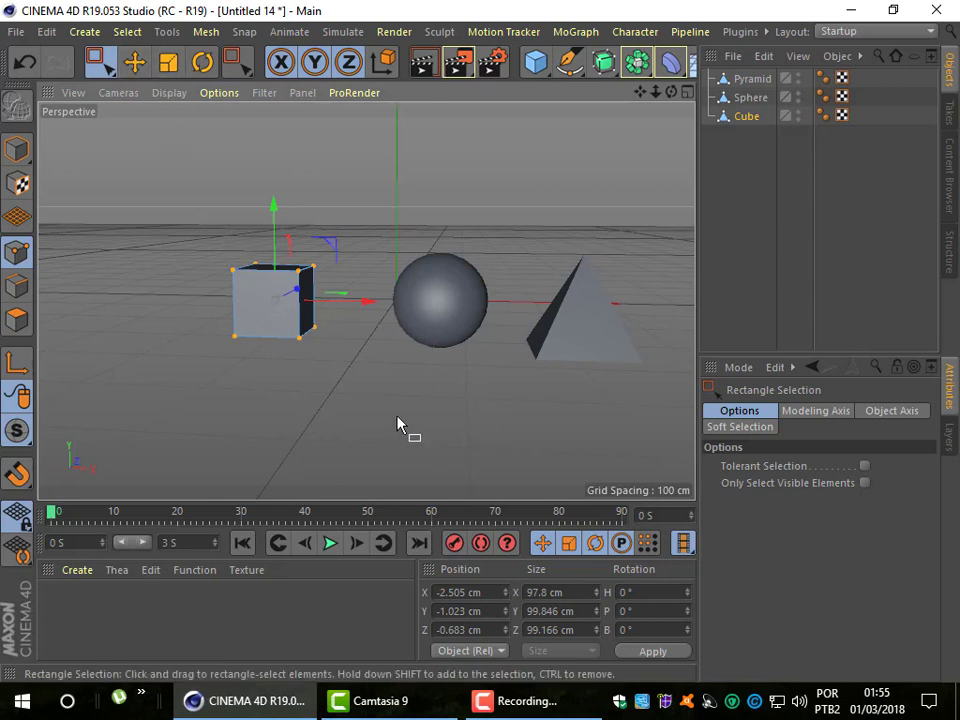
# Step: Clear the point selection and box-select all the cube's points again with Rectangle Selection
pyautogui.click(137, 63)
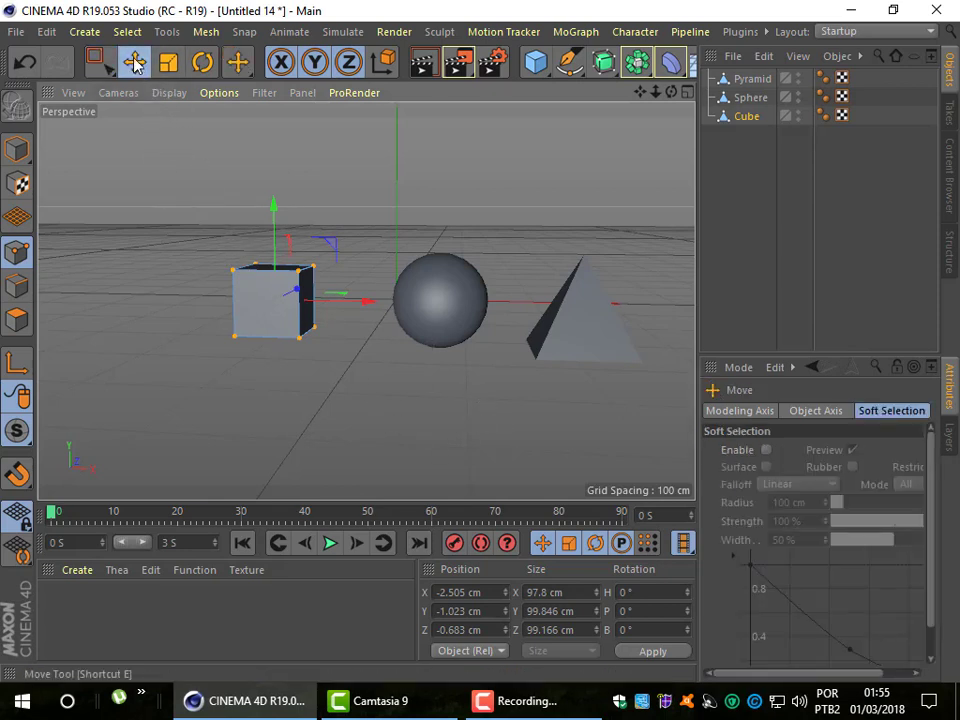
pyautogui.click(216, 346)
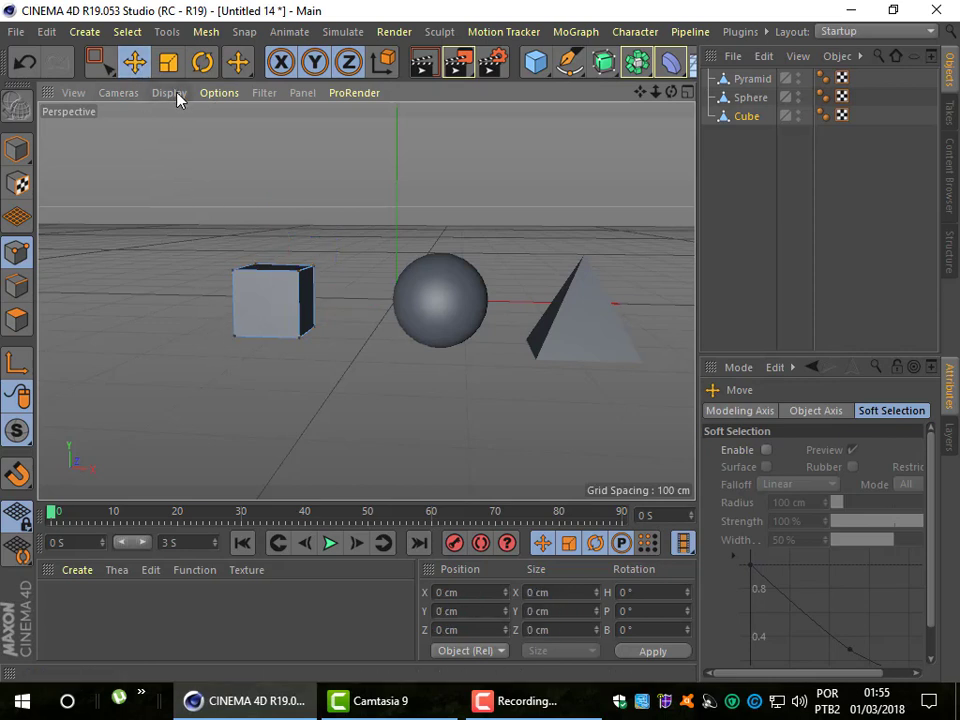
pyautogui.click(127, 31)
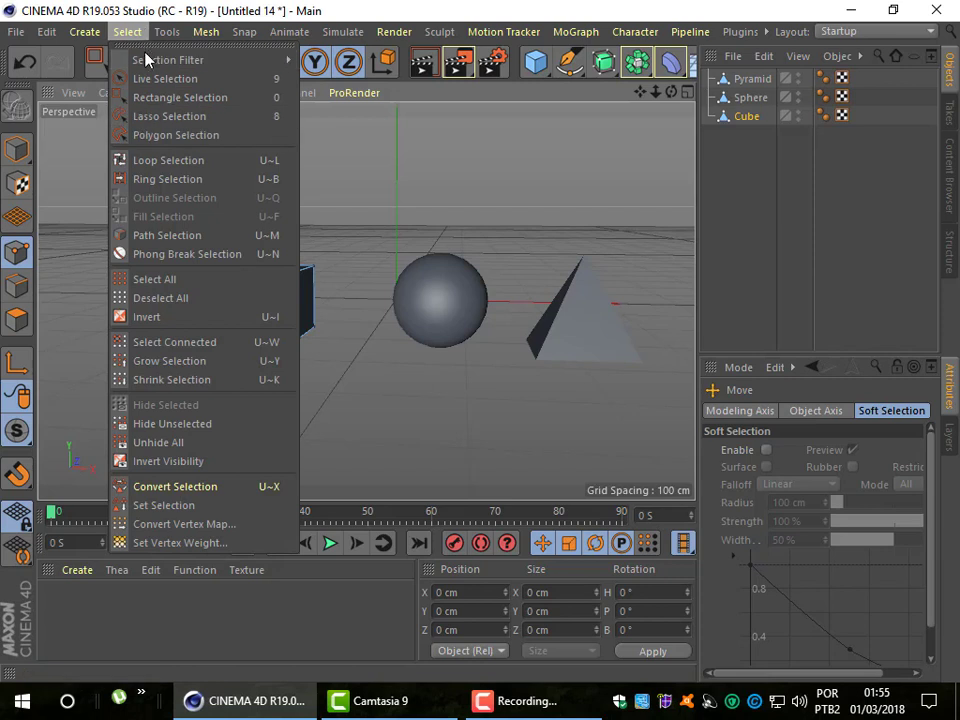
pyautogui.click(165, 97)
pyautogui.moveTo(172, 196); pyautogui.dragTo(351, 382)
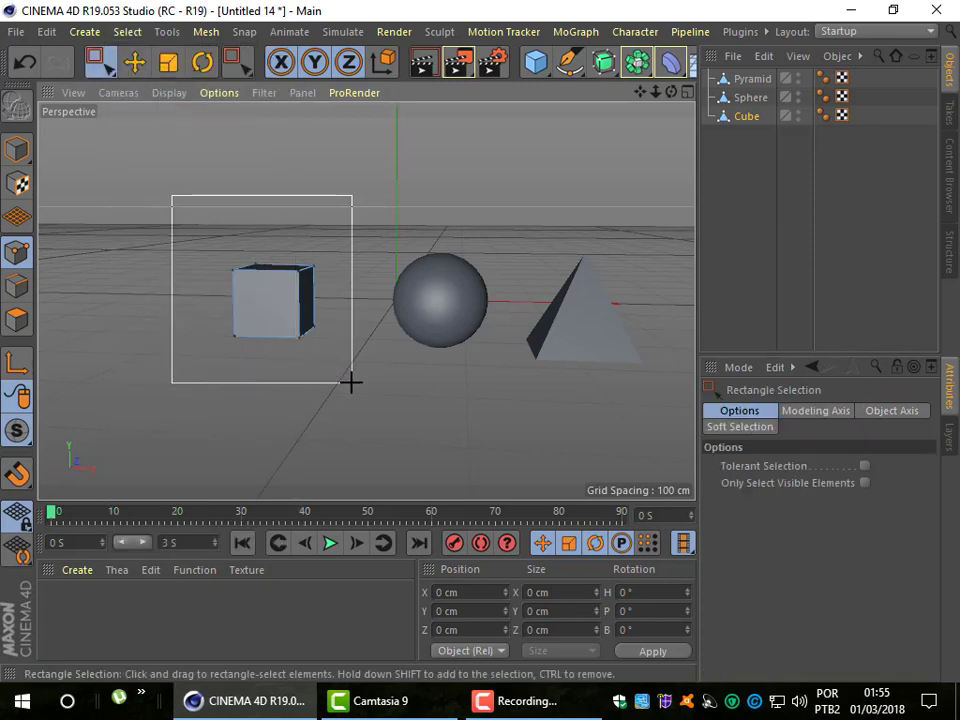
pyautogui.moveTo(669, 96); pyautogui.dragTo(365, 300)
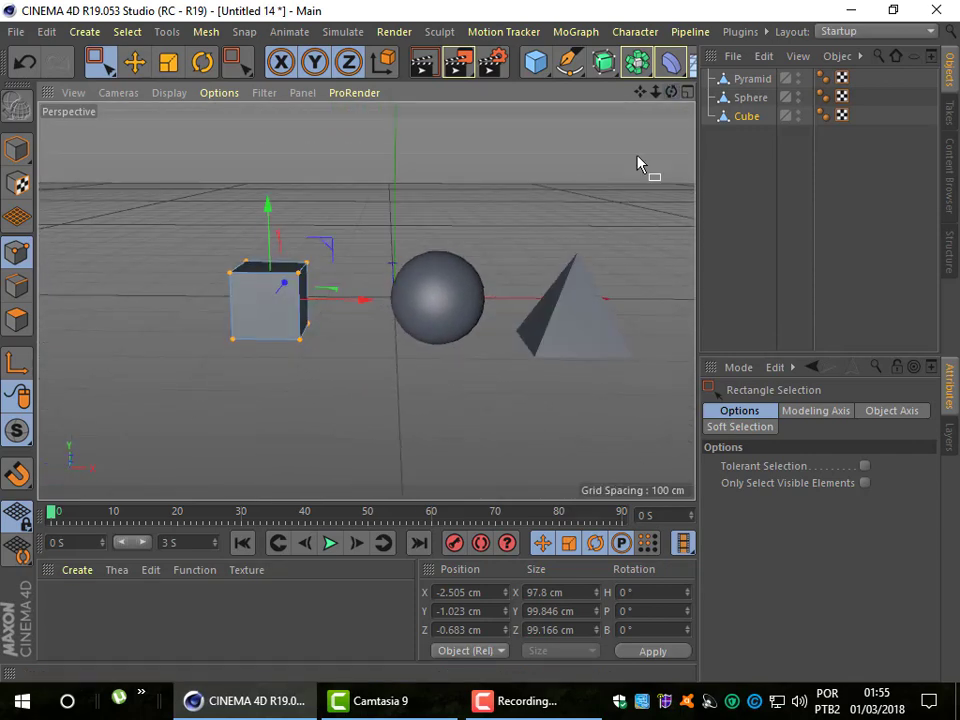
# Step: Box-select only the sphere's visible points with Rectangle Selection, then orbit to its back
pyautogui.click(748, 97)
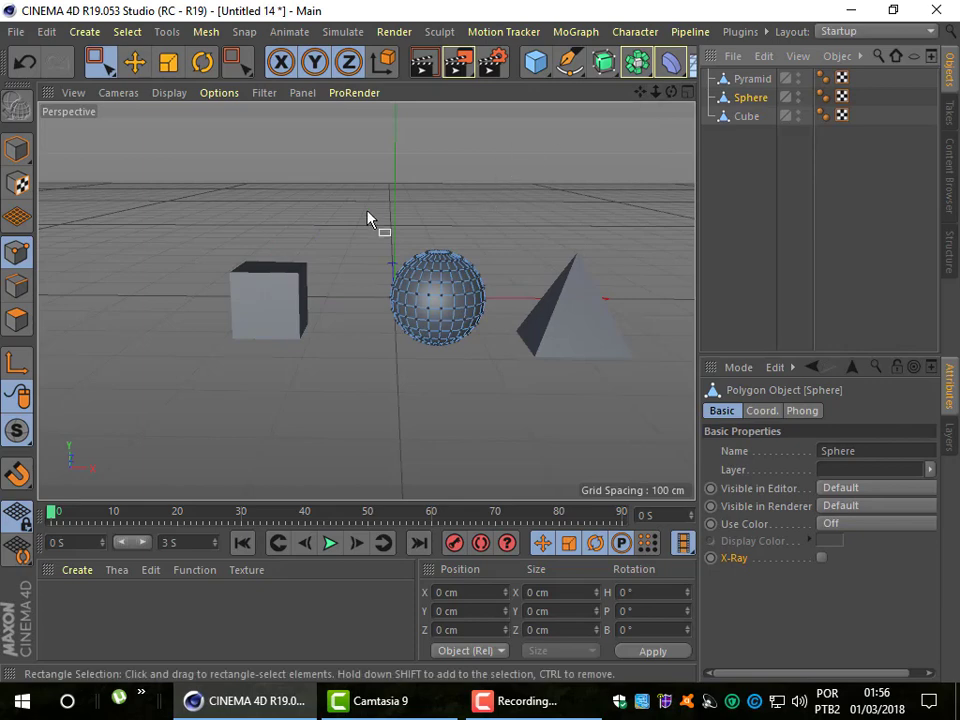
pyautogui.moveTo(640, 91); pyautogui.dragTo(716, 310)
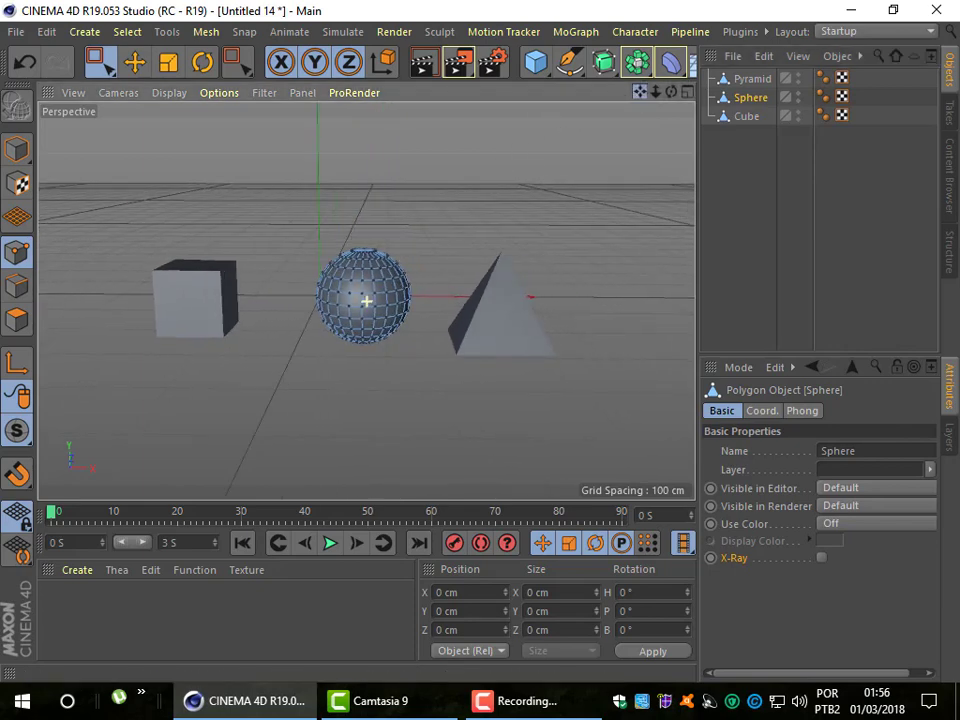
pyautogui.click(127, 32)
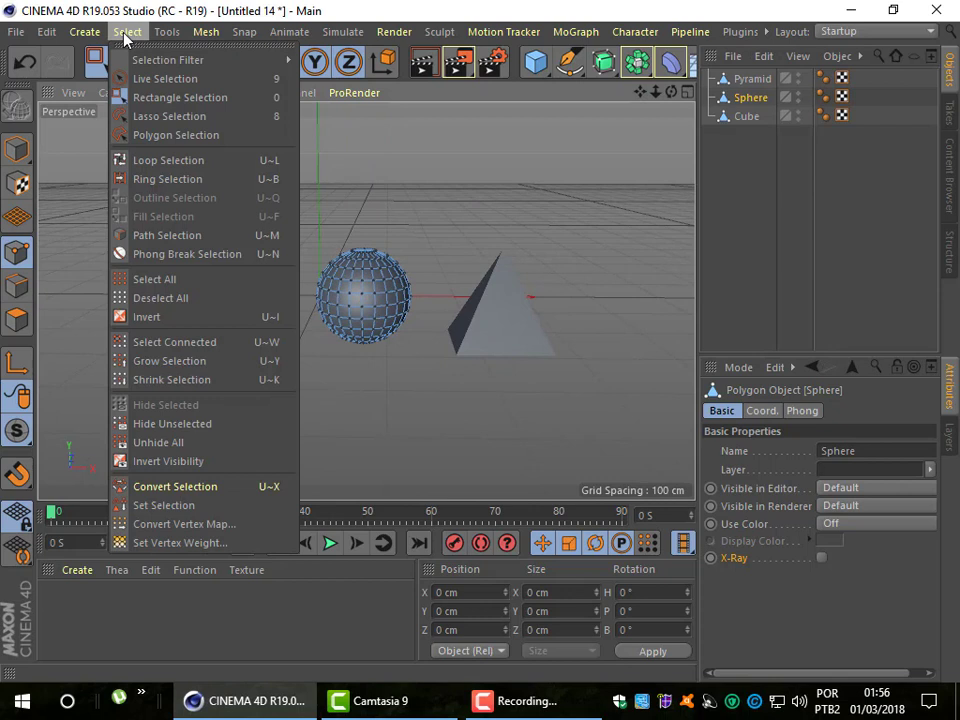
pyautogui.click(165, 97)
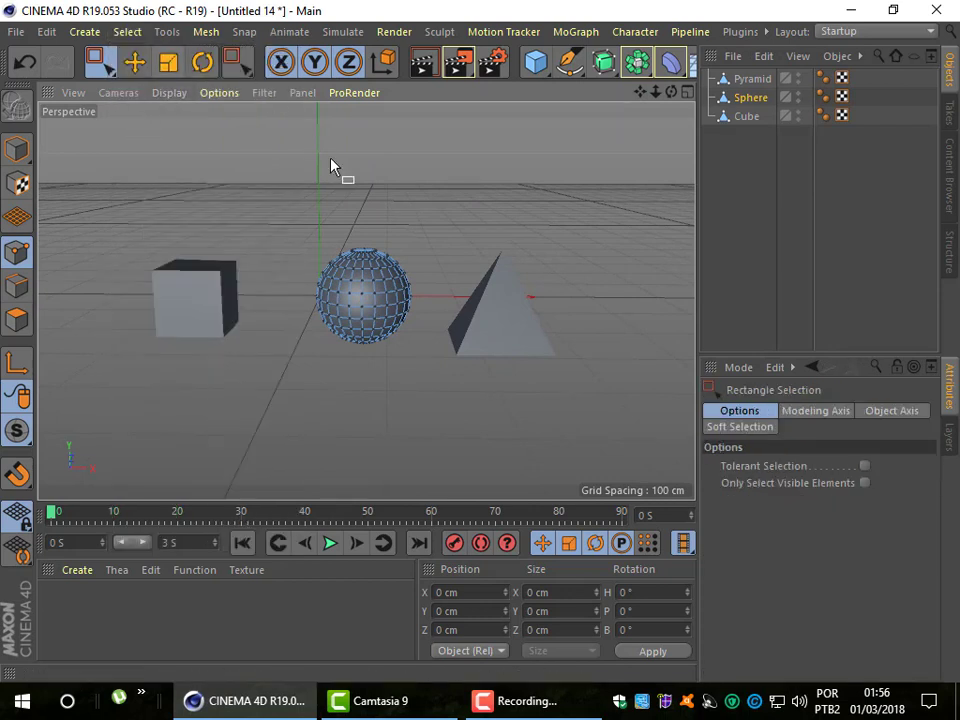
pyautogui.click(864, 483)
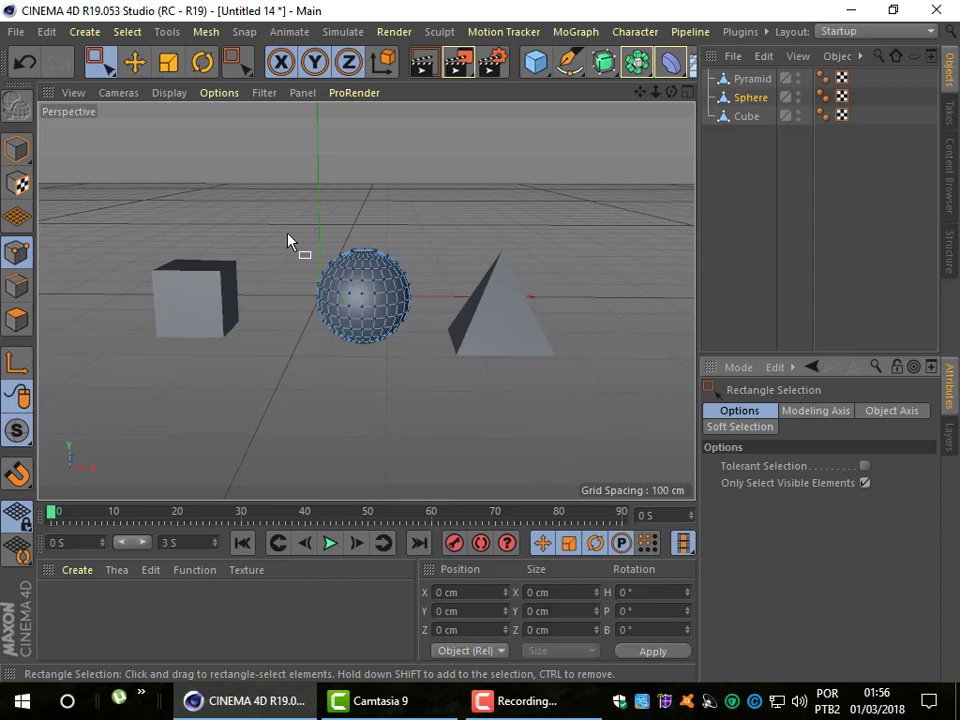
pyautogui.moveTo(290, 235); pyautogui.dragTo(429, 364)
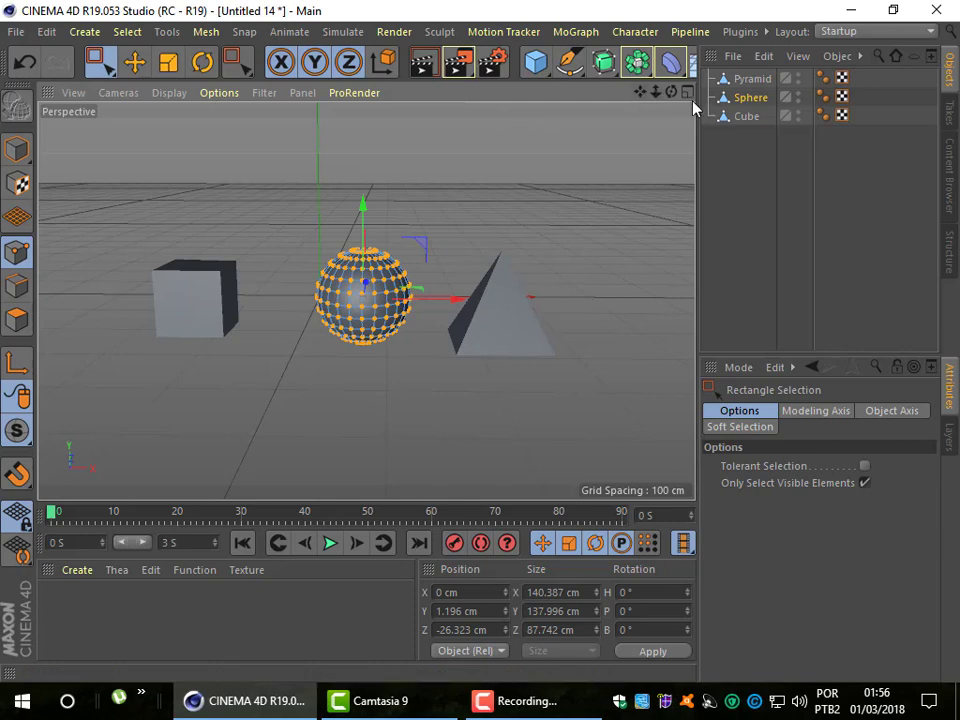
pyautogui.moveTo(673, 92); pyautogui.dragTo(424, 96)
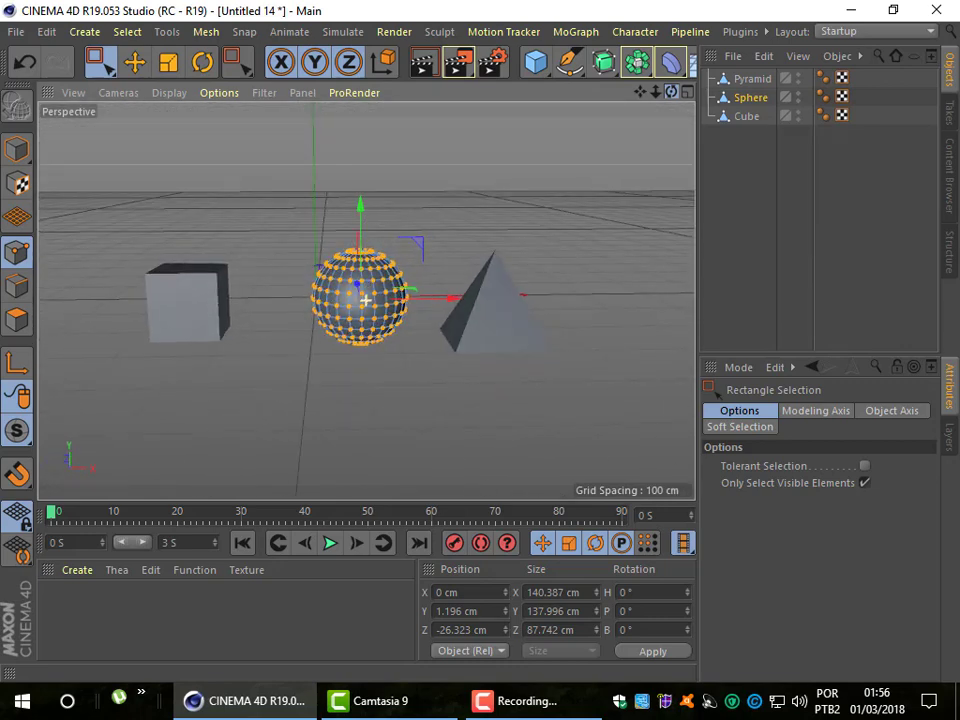
# Step: Box-select all sphere points with Only Select Visible Elements off, check the back, then select the Pyramid
pyautogui.click(134, 62)
pyautogui.click(566, 306)
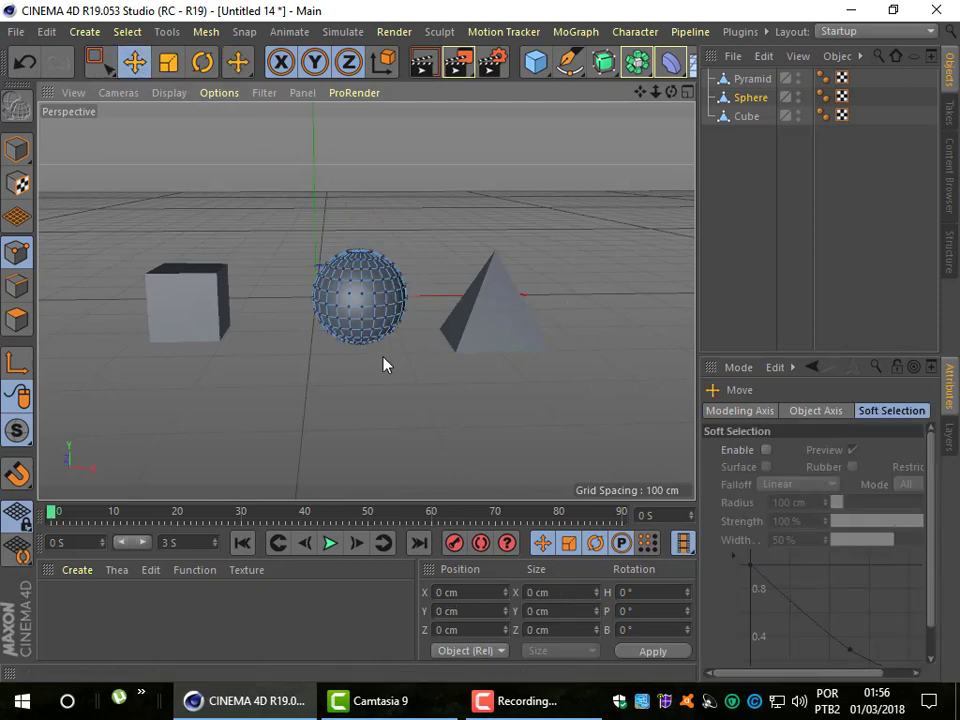
pyautogui.click(116, 32)
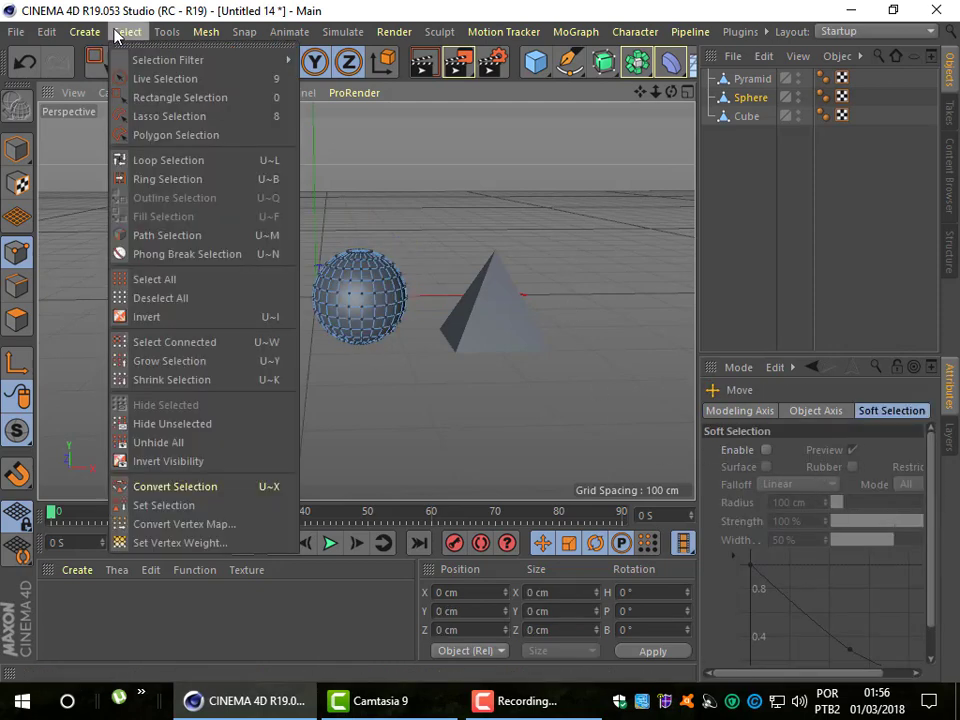
pyautogui.click(158, 96)
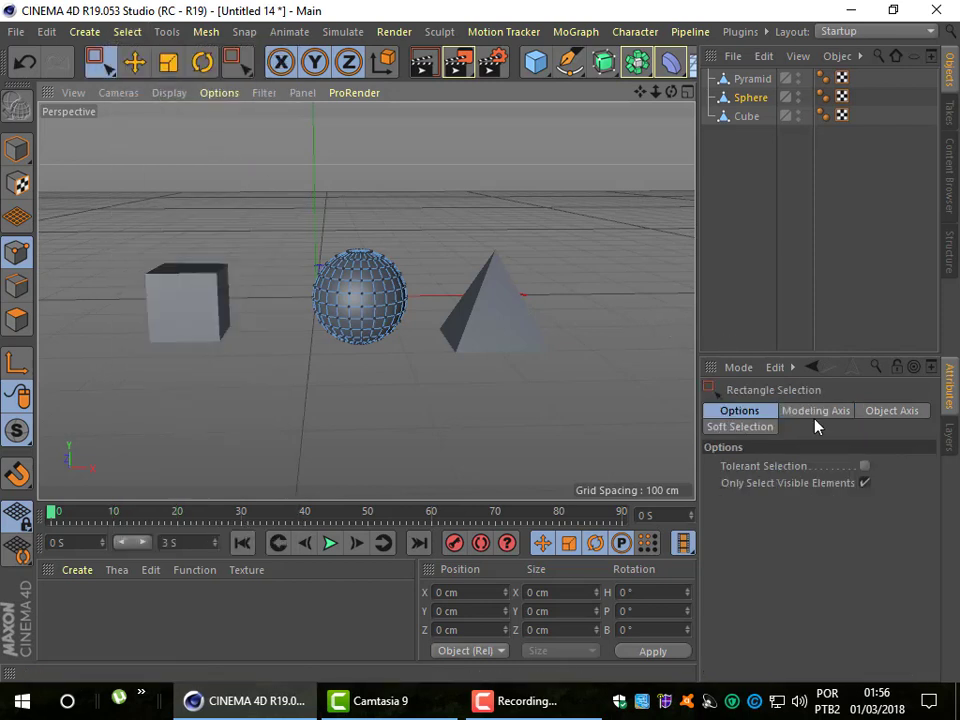
pyautogui.click(864, 483)
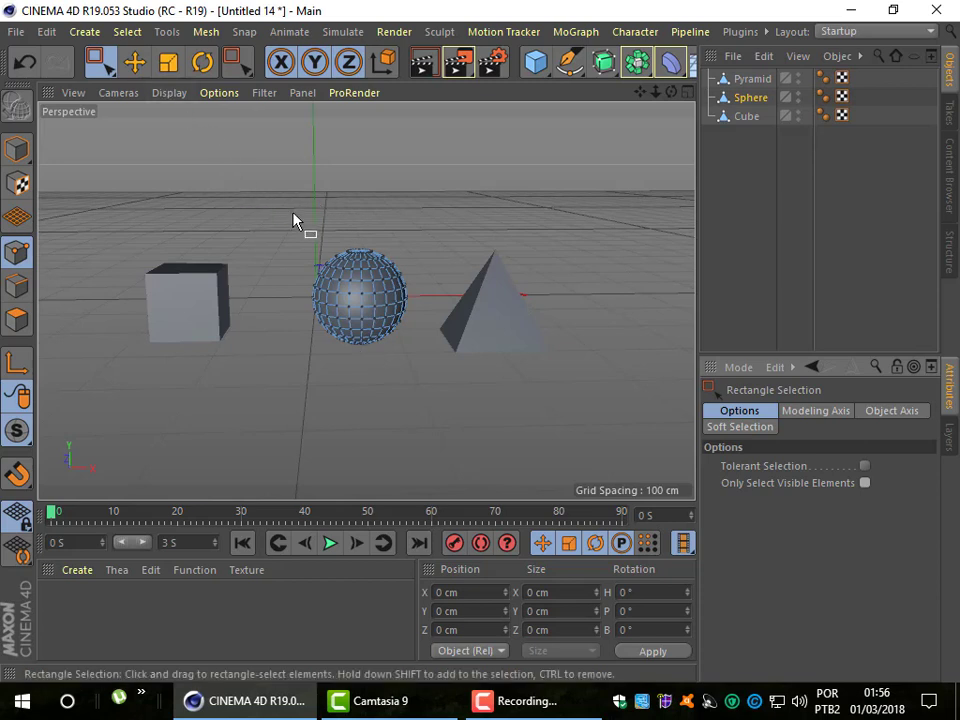
pyautogui.moveTo(293, 220); pyautogui.dragTo(414, 370)
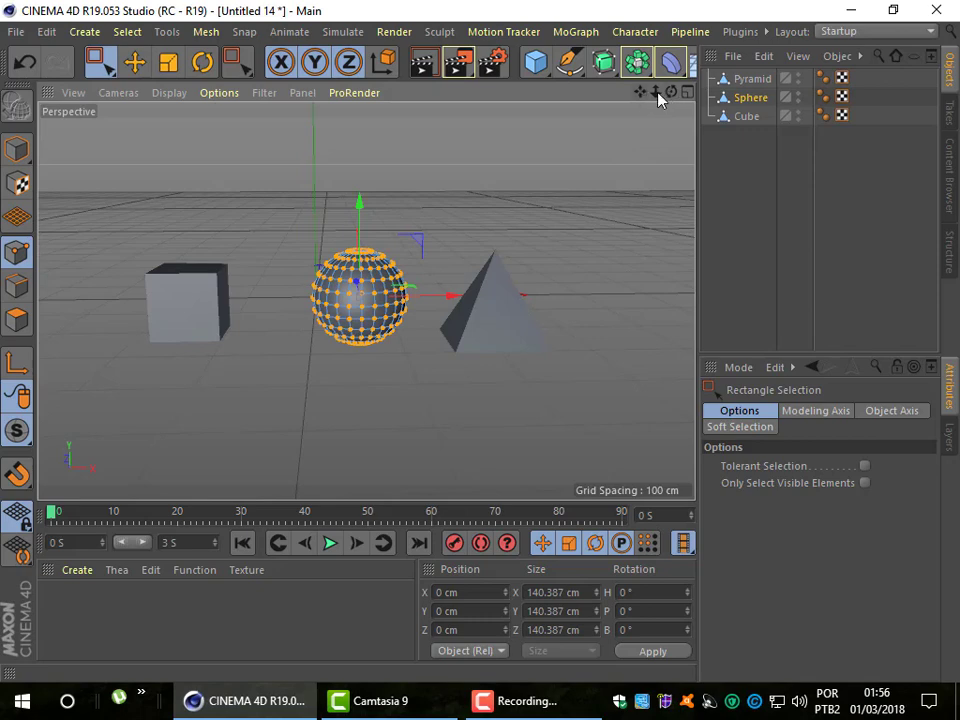
pyautogui.moveTo(671, 92); pyautogui.dragTo(450, 95)
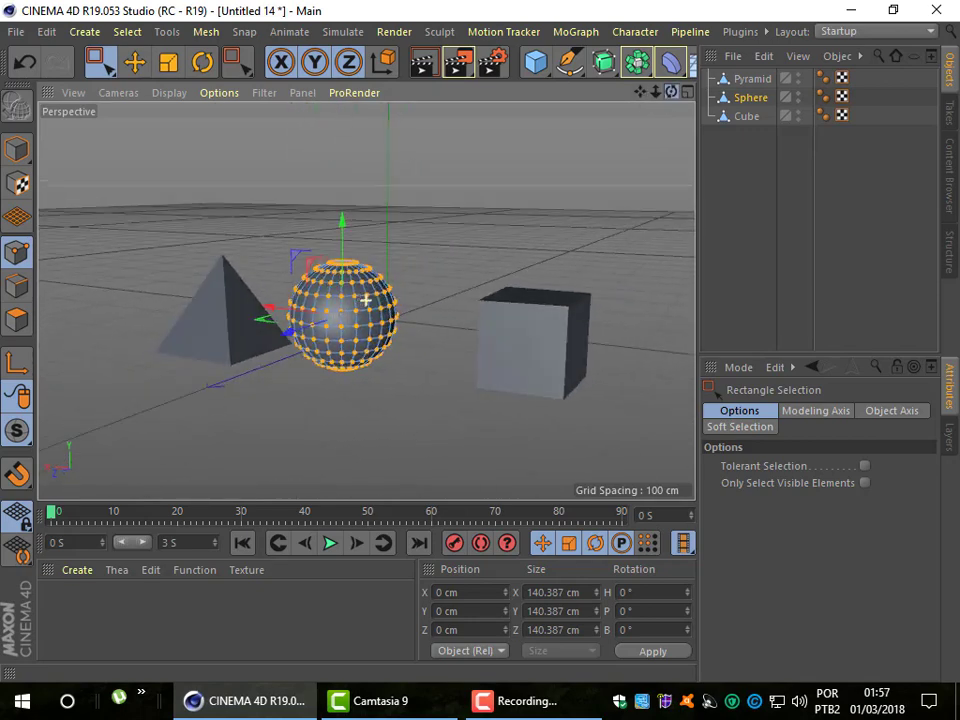
pyautogui.moveTo(366, 300); pyautogui.dragTo(366, 300)
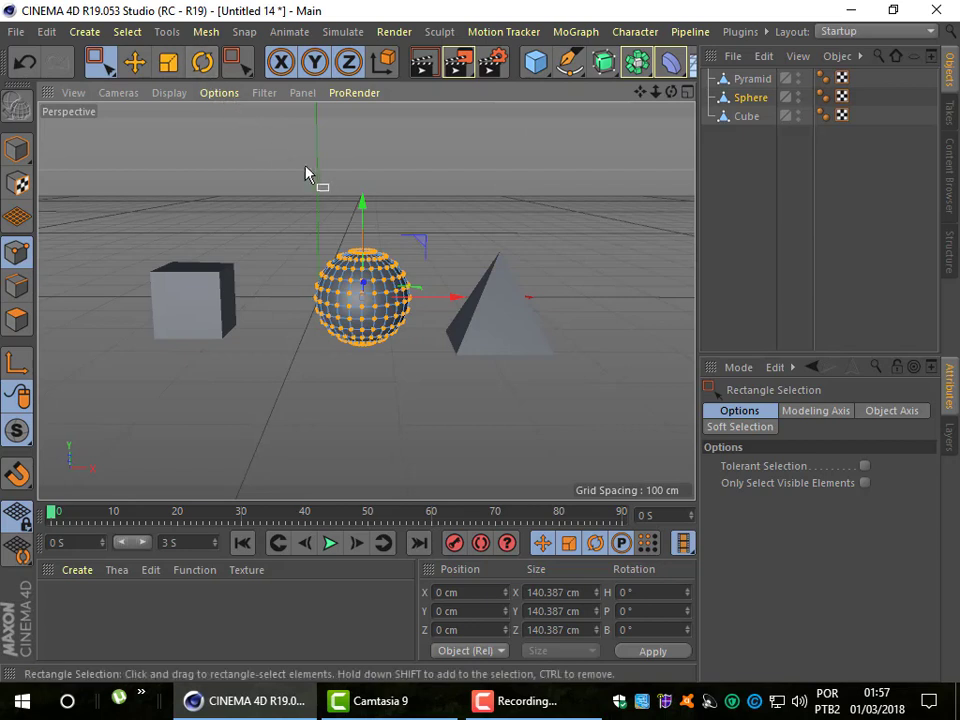
pyautogui.click(134, 62)
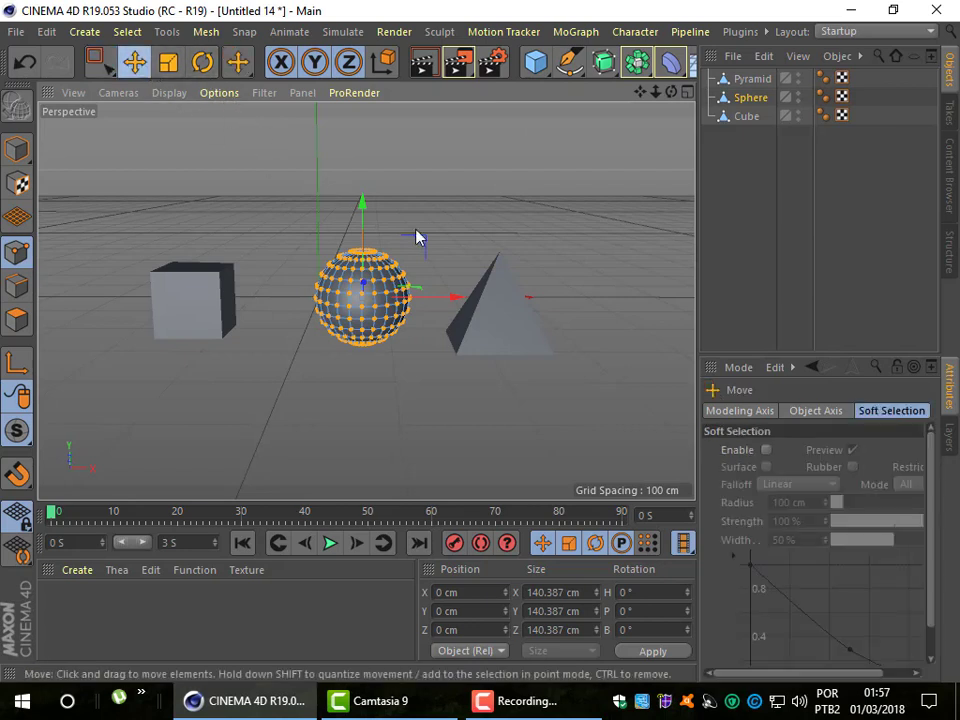
pyautogui.click(750, 80)
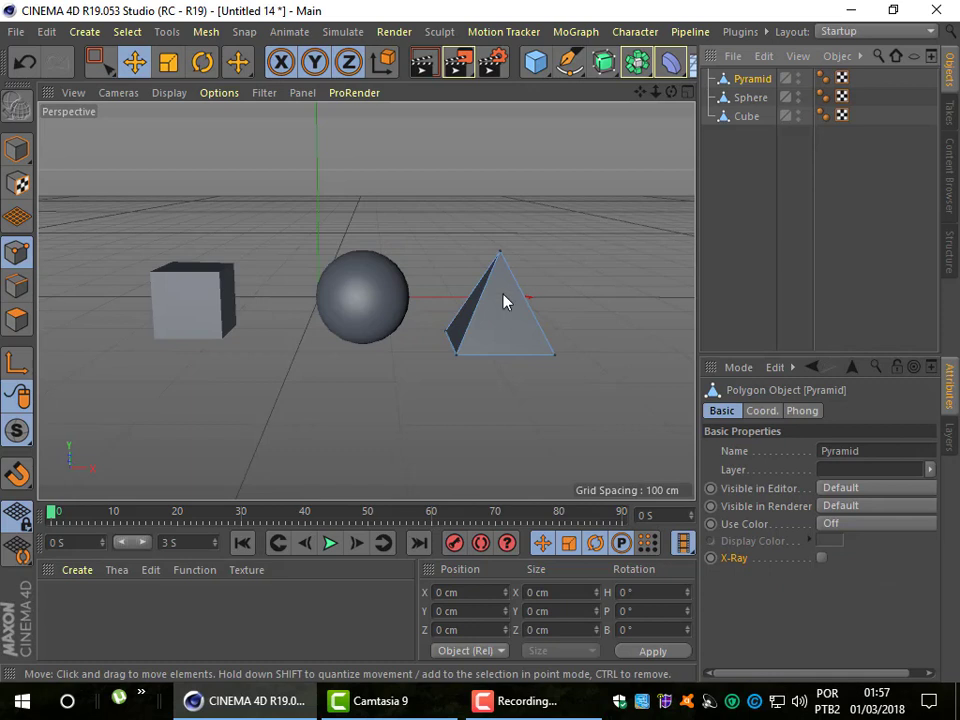
# Step: Rectangle-select only the pyramid's visible points with Only Select Visible Elements checked, then switch to Polygons mode
pyautogui.click(126, 33)
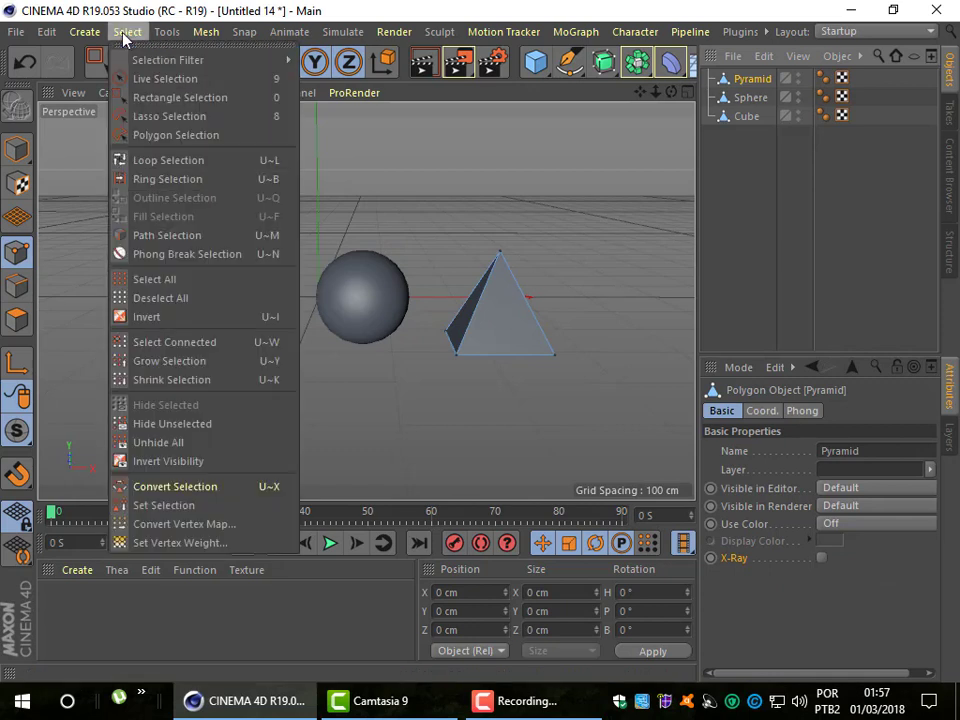
pyautogui.click(161, 97)
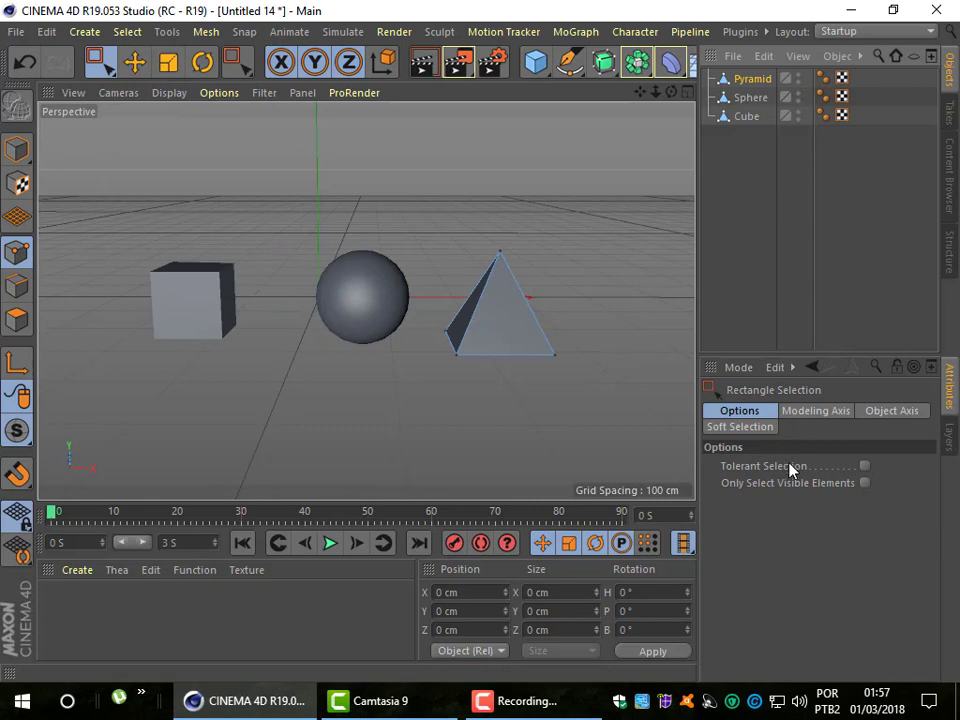
pyautogui.click(865, 483)
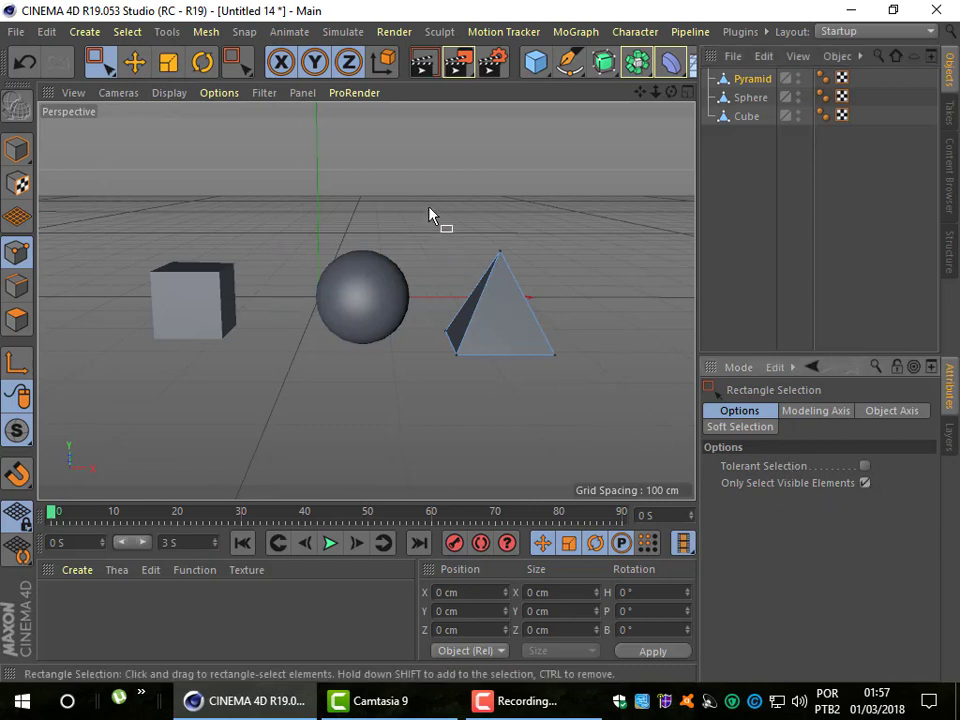
pyautogui.moveTo(429, 210); pyautogui.dragTo(621, 399)
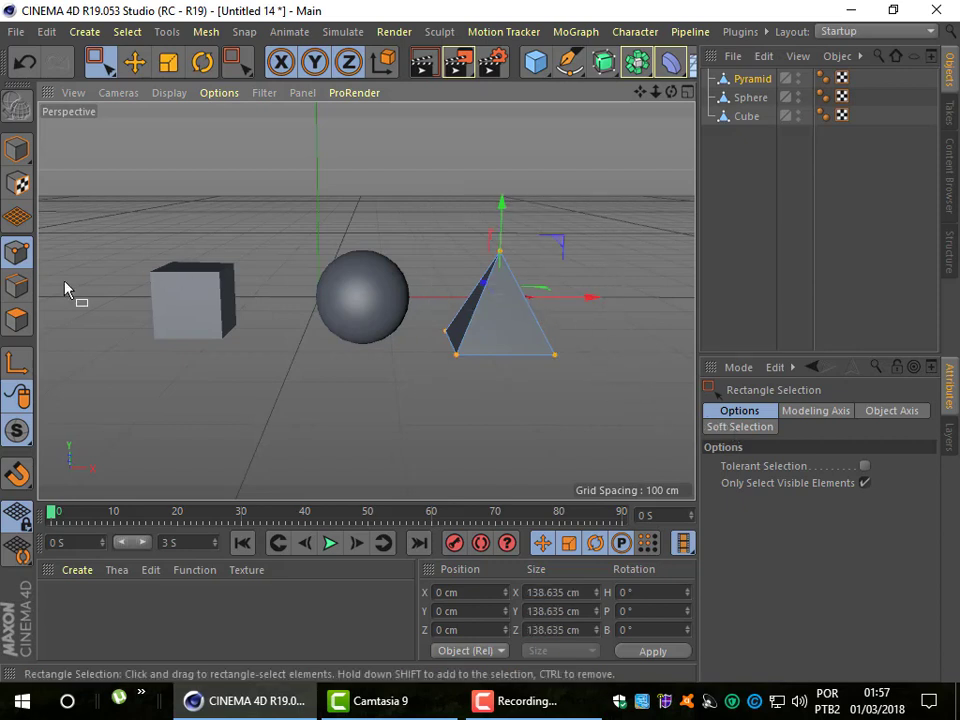
pyautogui.click(15, 298)
pyautogui.click(16, 318)
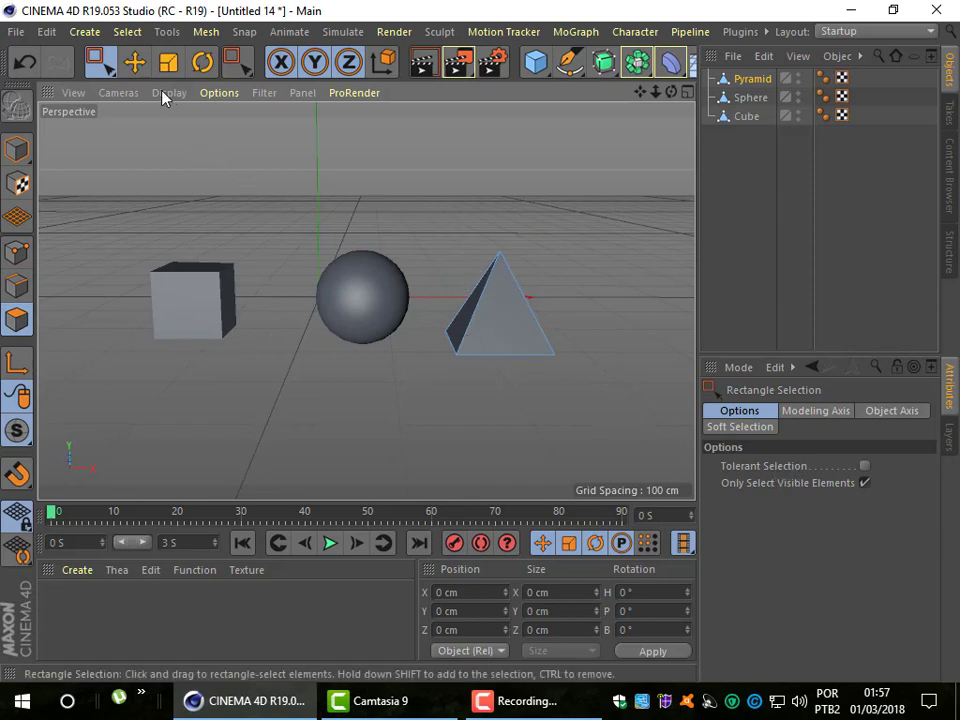
# Step: Pick the pyramid's left face, then rectangle-select its visible polygons
pyautogui.click(134, 62)
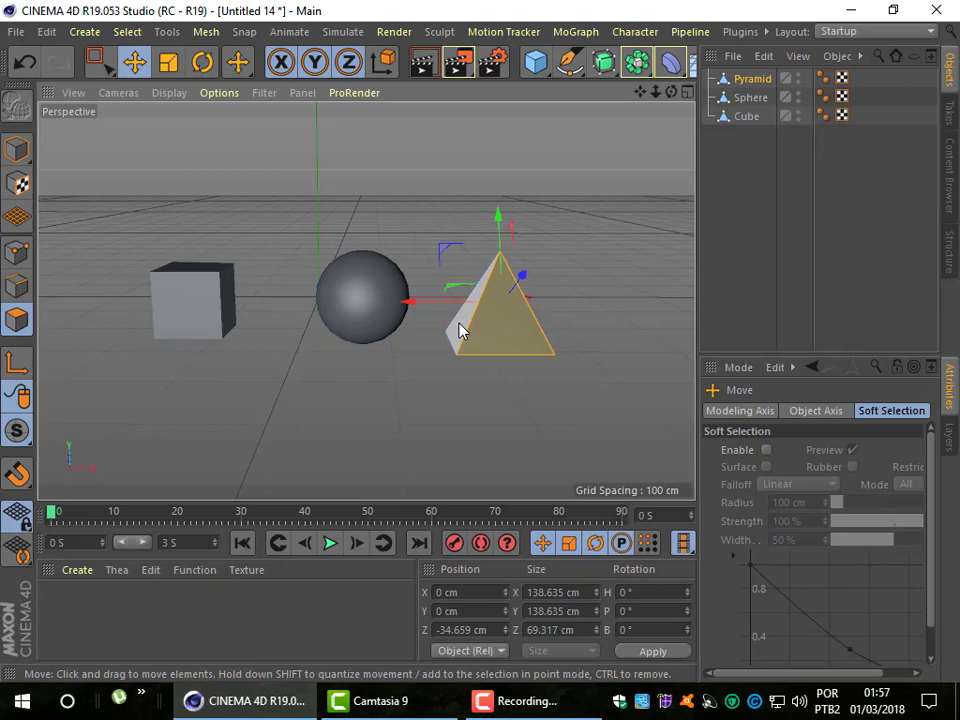
pyautogui.click(458, 328)
pyautogui.click(120, 33)
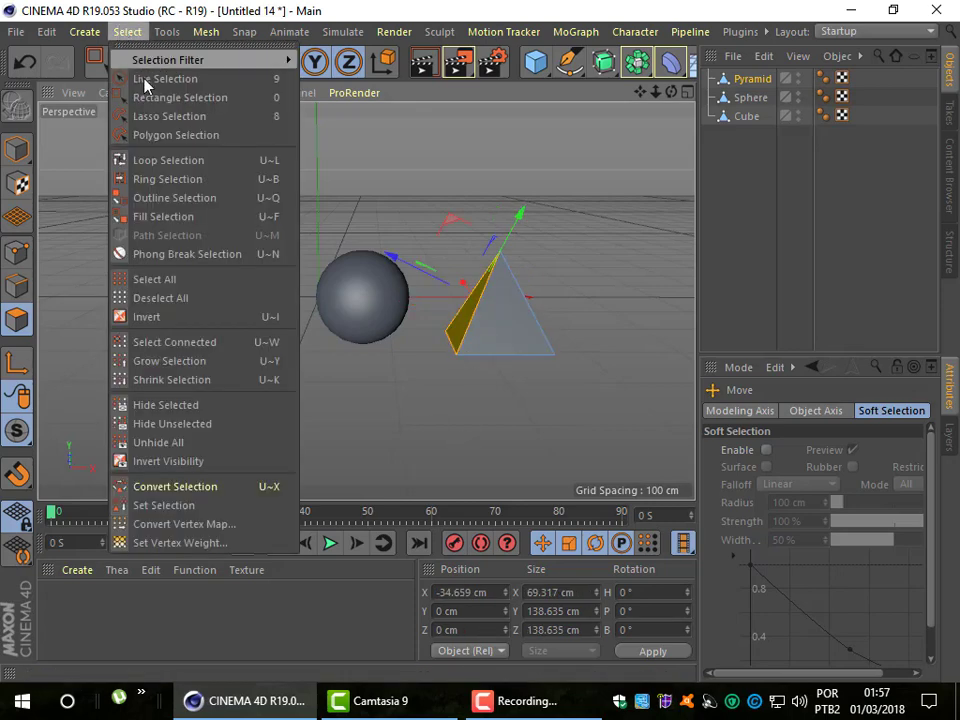
pyautogui.click(150, 97)
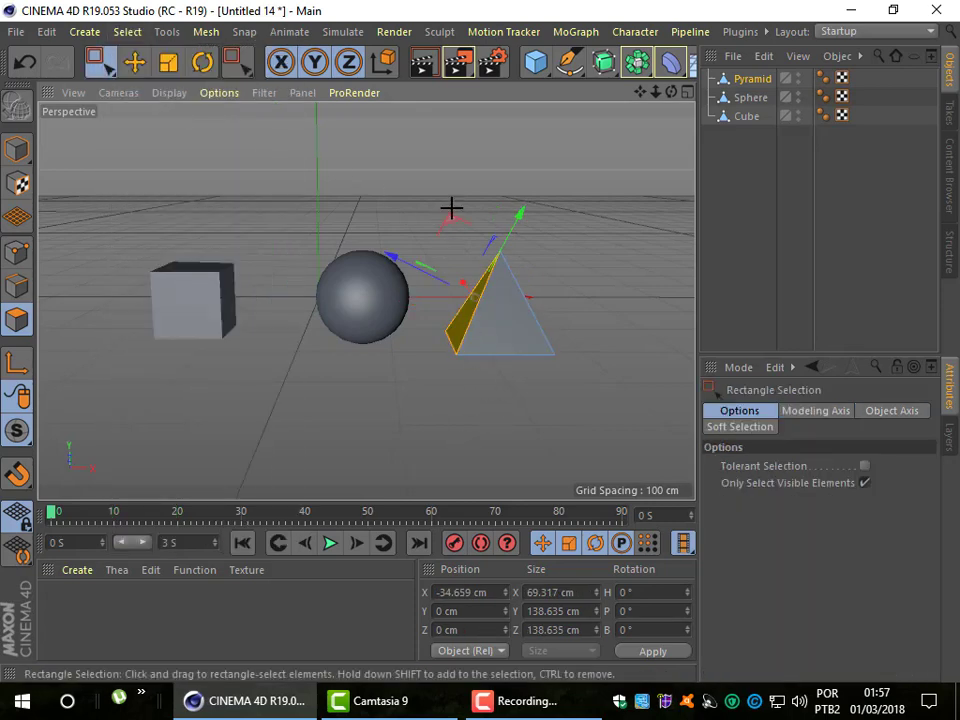
pyautogui.moveTo(450, 208); pyautogui.dragTo(565, 395)
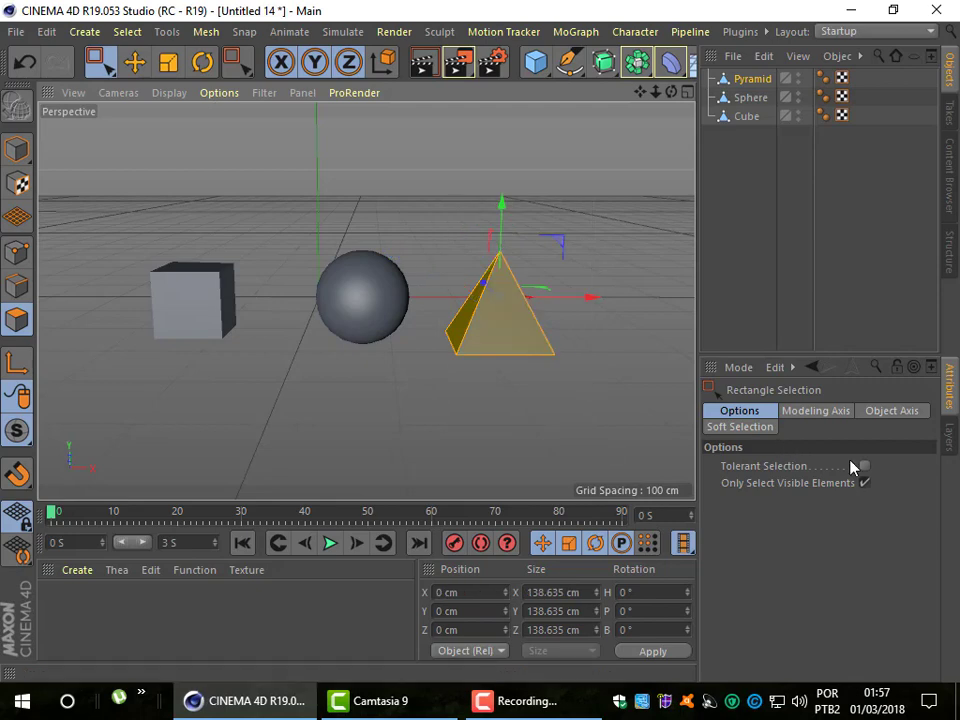
# Step: Orbit around the pyramid, then clear its selection by clicking empty space with the Move tool
pyautogui.moveTo(671, 92); pyautogui.dragTo(560, 110)
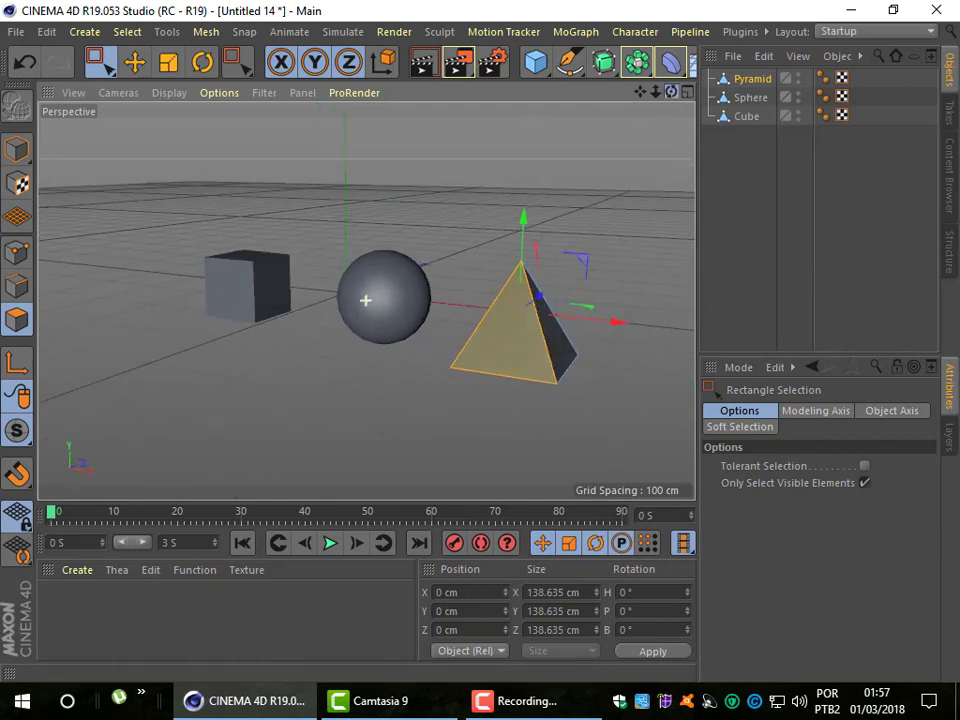
pyautogui.keyDown('alt'); pyautogui.moveTo(366, 299); pyautogui.dragTo(366, 300); pyautogui.keyUp('alt')
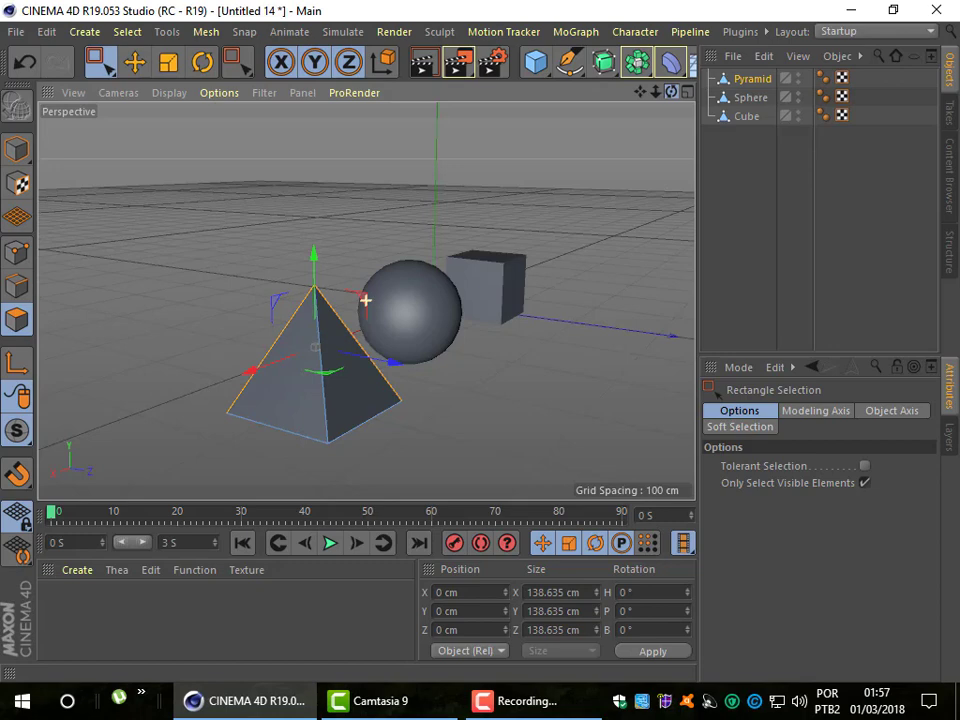
pyautogui.keyDown('alt'); pyautogui.moveTo(366, 299); pyautogui.dragTo(366, 300); pyautogui.keyUp('alt')
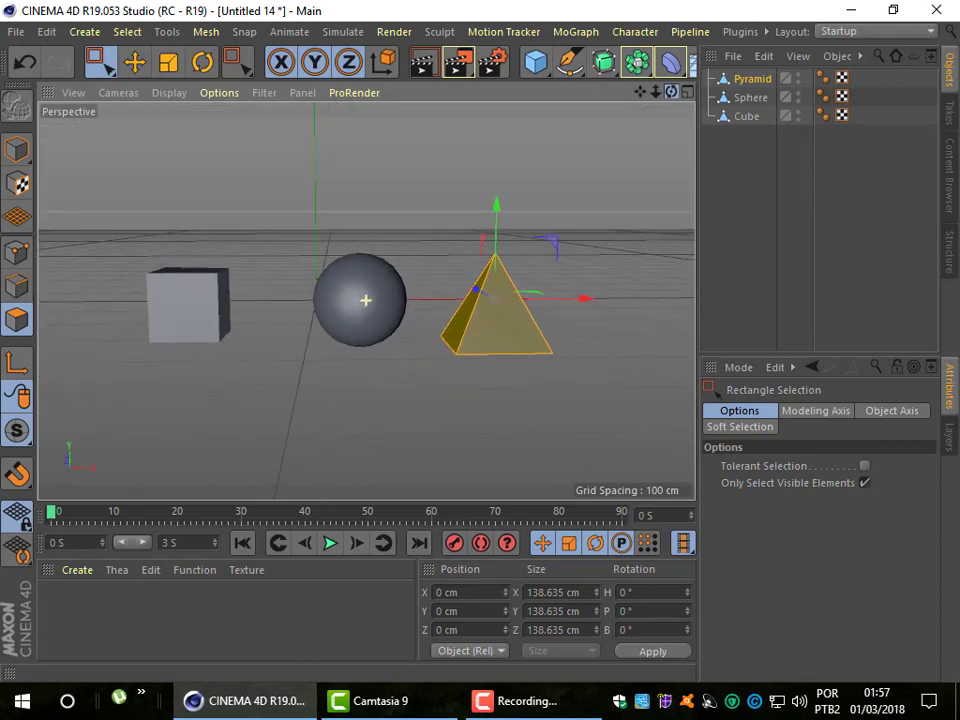
pyautogui.click(134, 62)
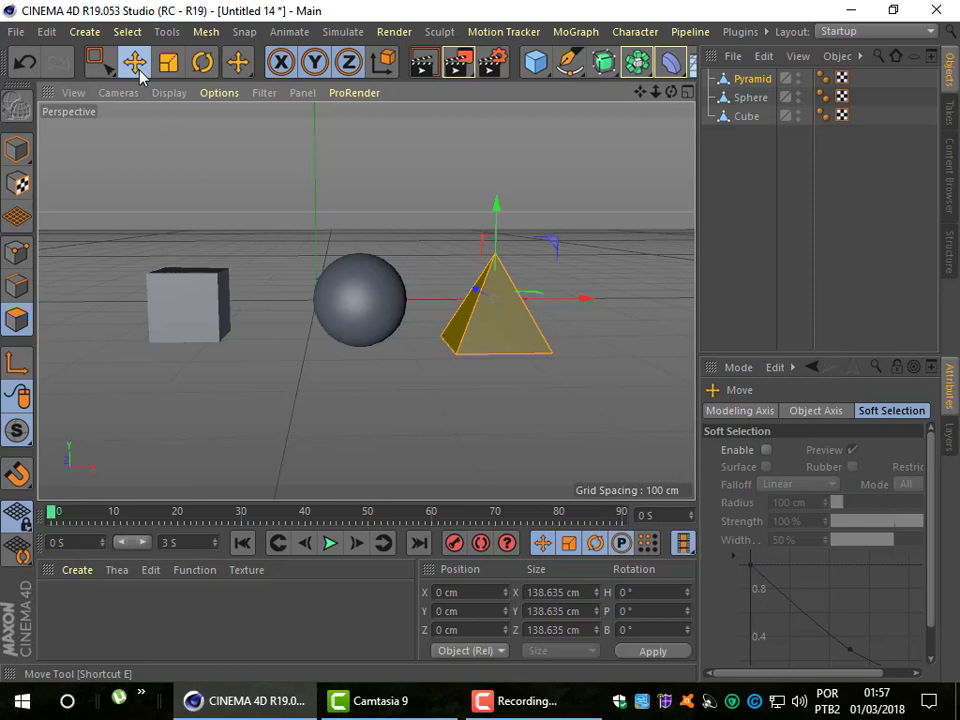
pyautogui.click(446, 407)
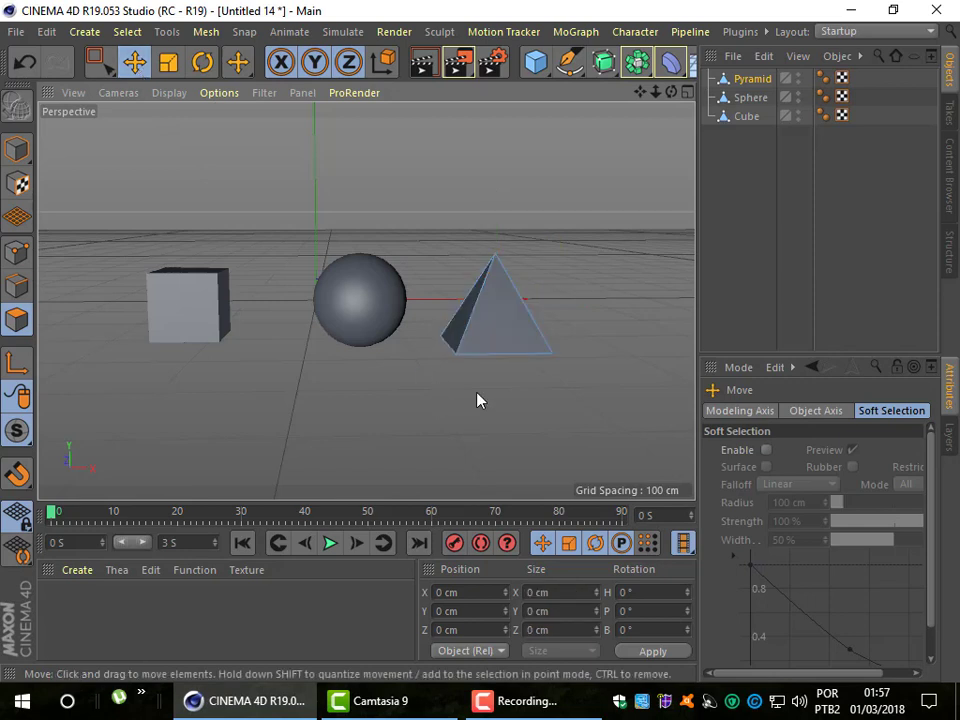
# Step: With Pyramid active, rectangle-select all its polygons with Only Select Visible Elements unchecked
pyautogui.click(753, 80)
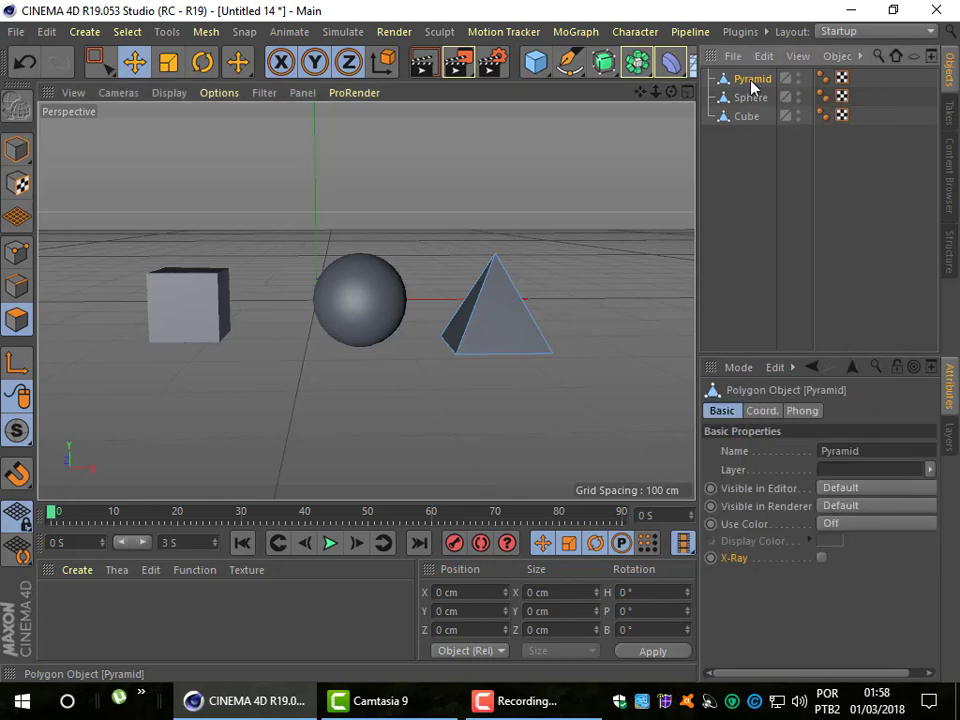
pyautogui.click(124, 31)
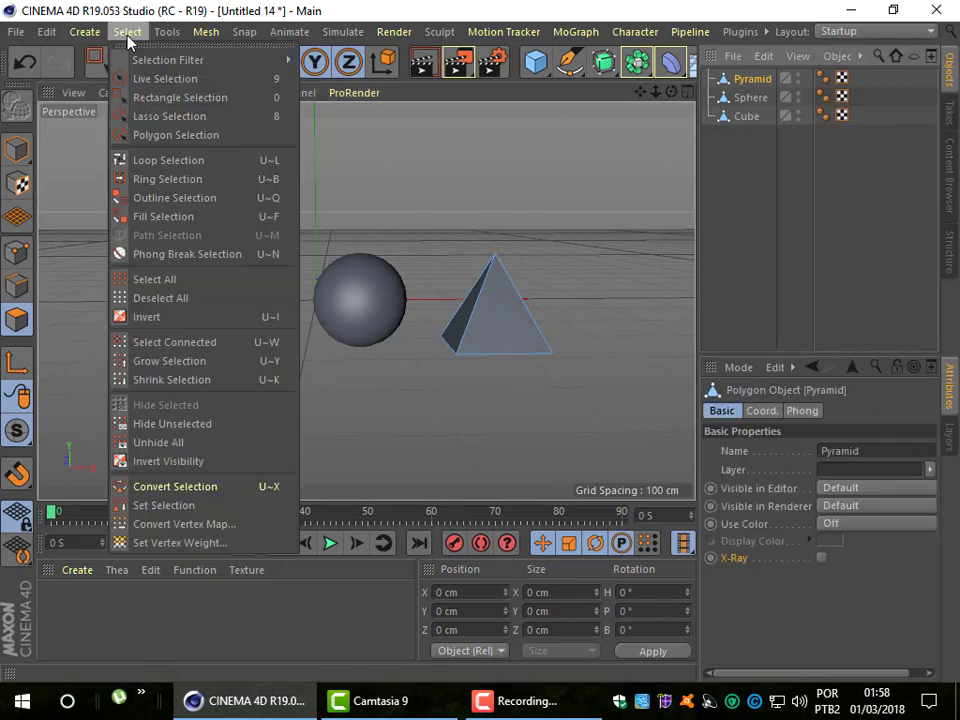
pyautogui.click(193, 100)
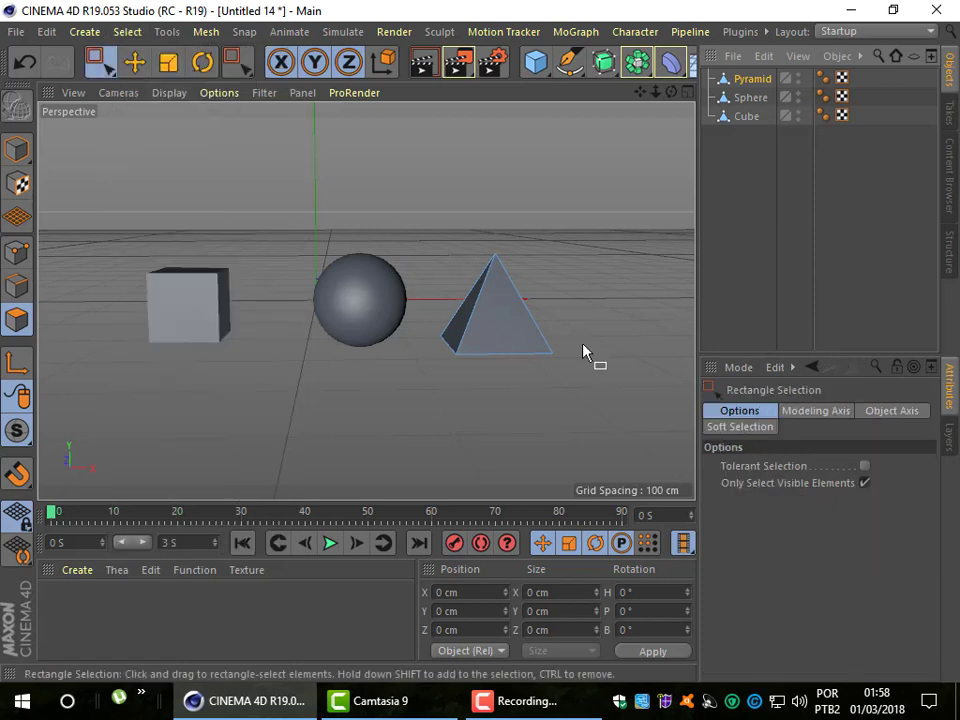
pyautogui.click(865, 482)
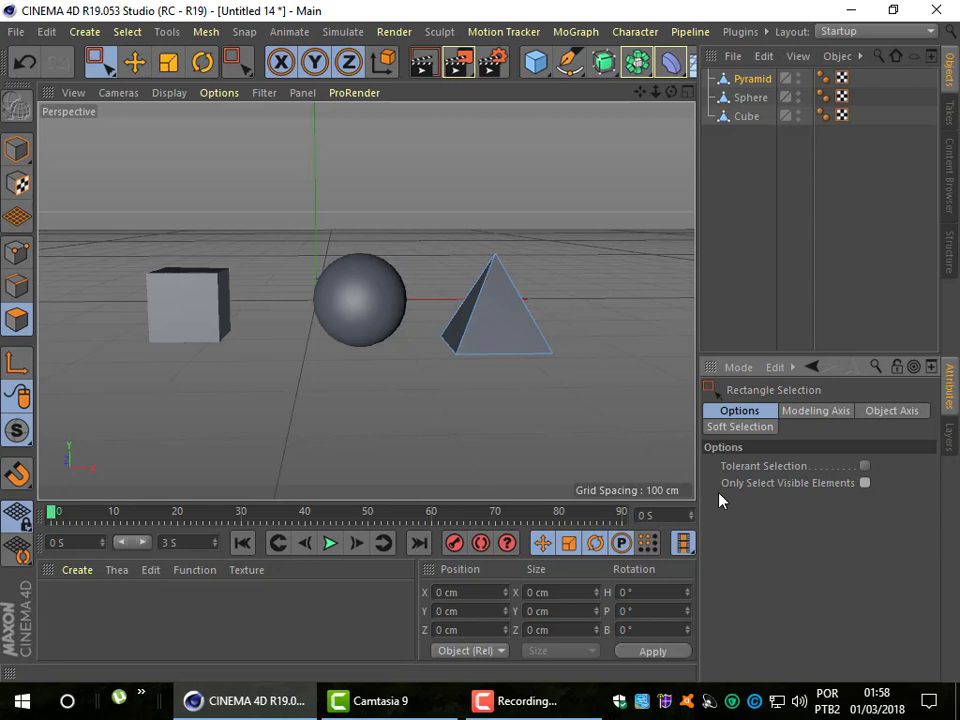
pyautogui.moveTo(441, 210); pyautogui.dragTo(588, 399)
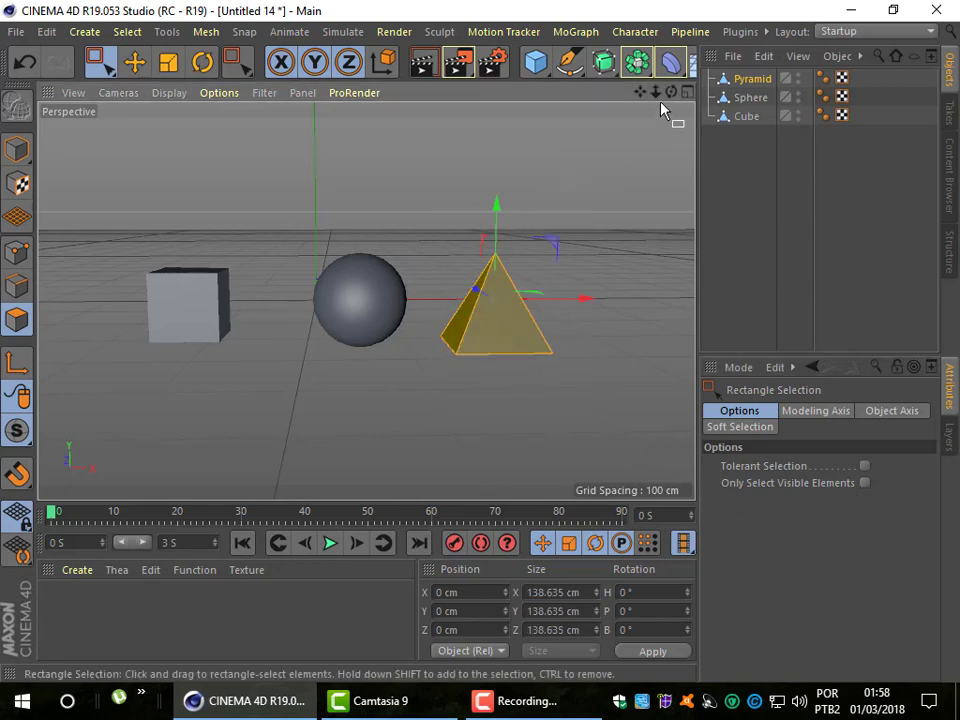
# Step: Orbit to view the pyramid's far side, then clear the polygon selection with the Move tool
pyautogui.moveTo(671, 91)
pyautogui.mouseDown()
pyautogui.moveTo(450, 95)
pyautogui.moveTo(560, 204)
pyautogui.mouseUp()
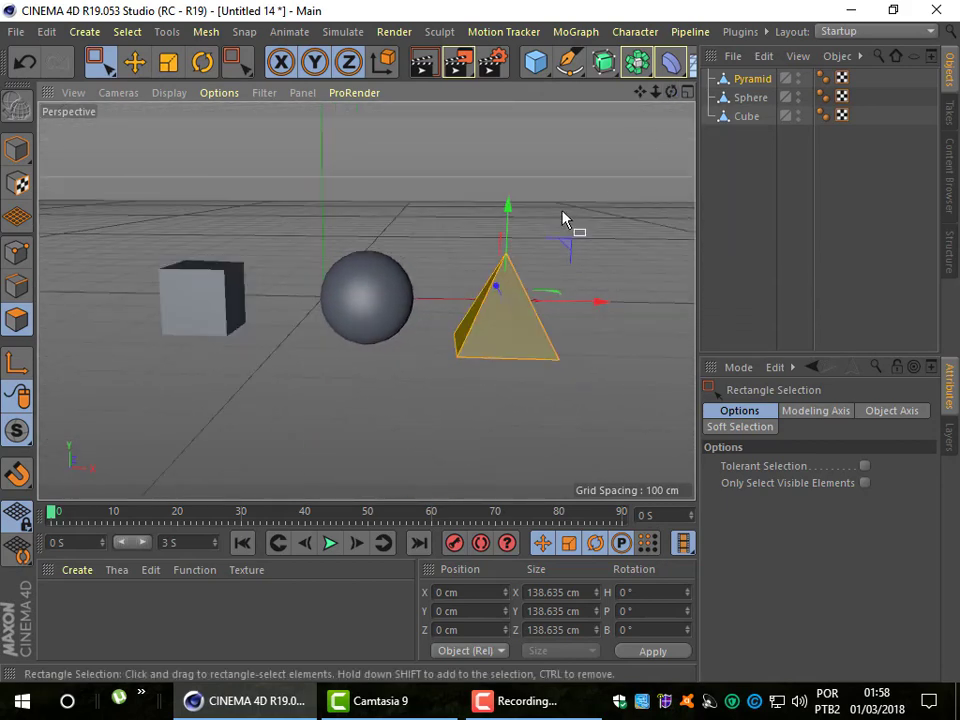
pyautogui.click(134, 62)
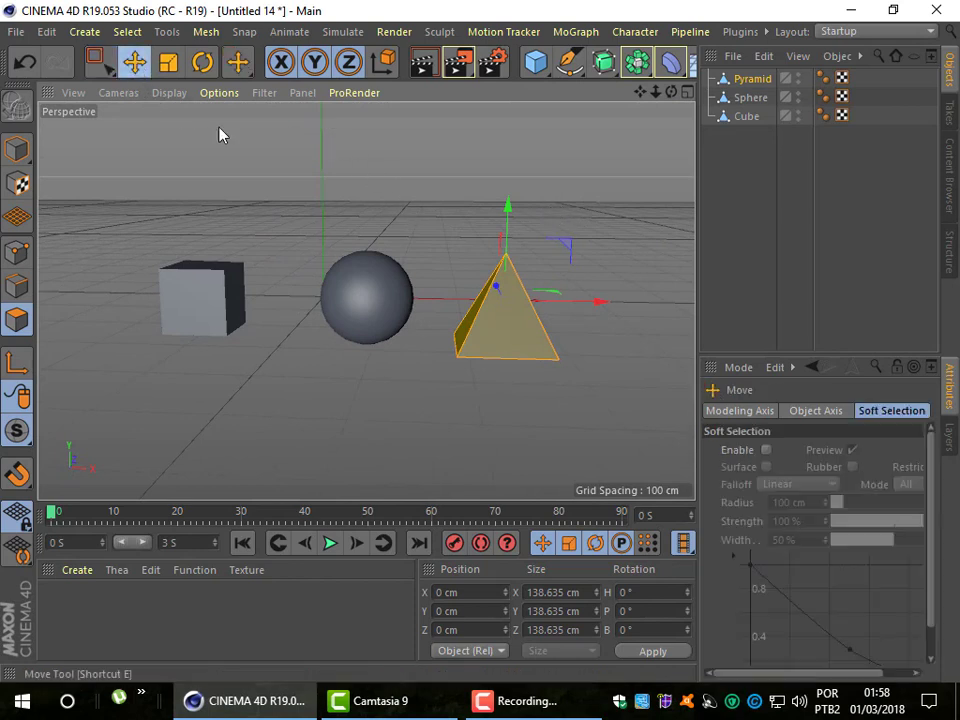
pyautogui.click(395, 350)
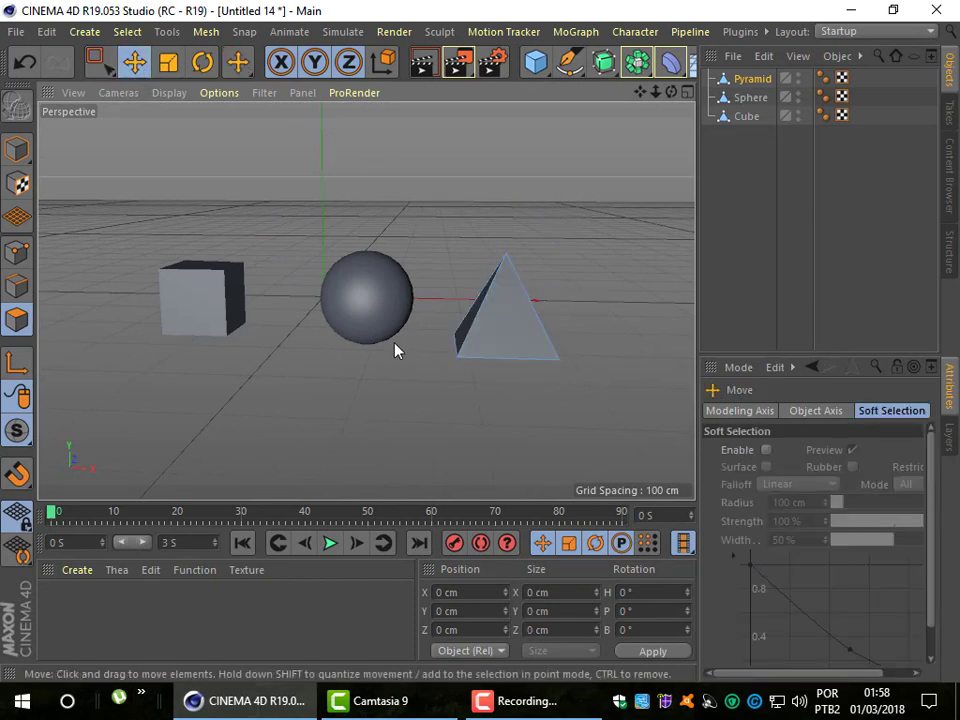
# Step: In Edges mode, make Cube active and rectangle-select all of its edges
pyautogui.click(30, 288)
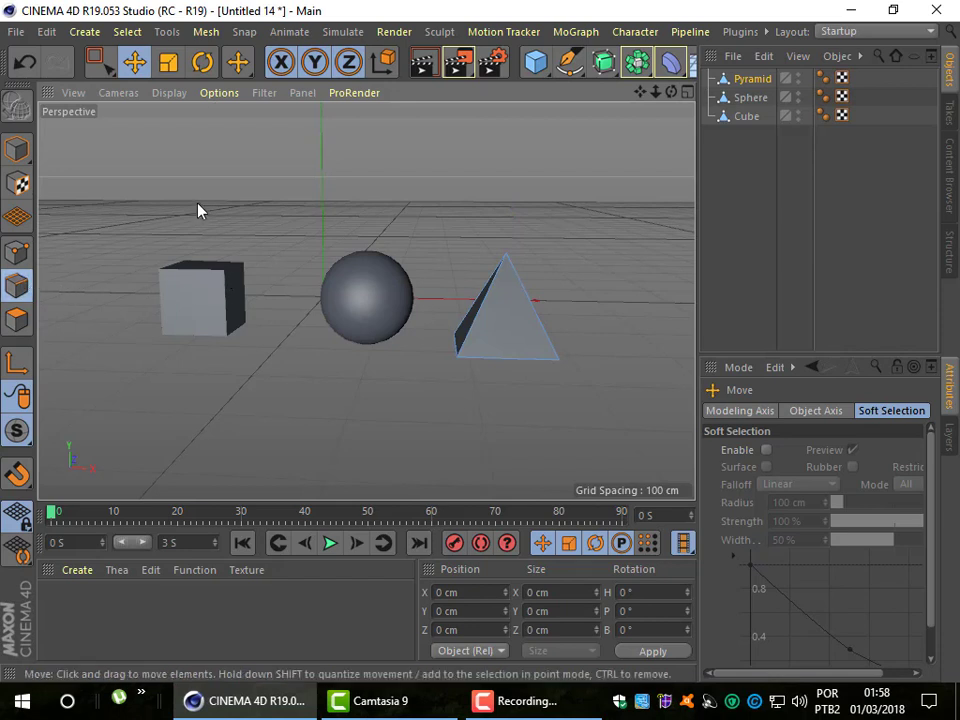
pyautogui.click(746, 116)
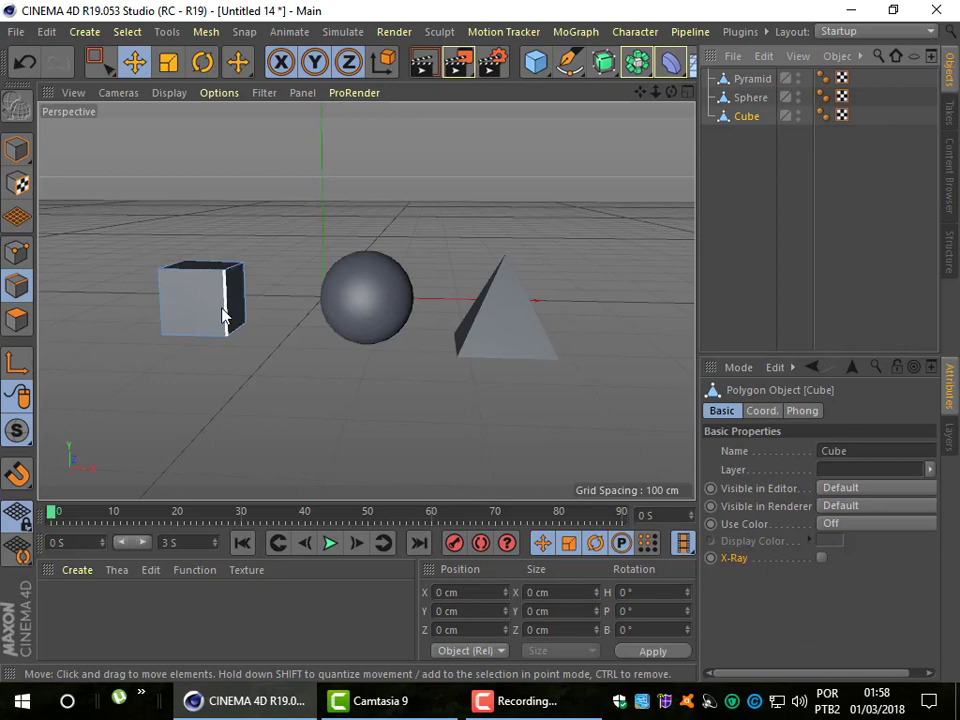
pyautogui.click(130, 32)
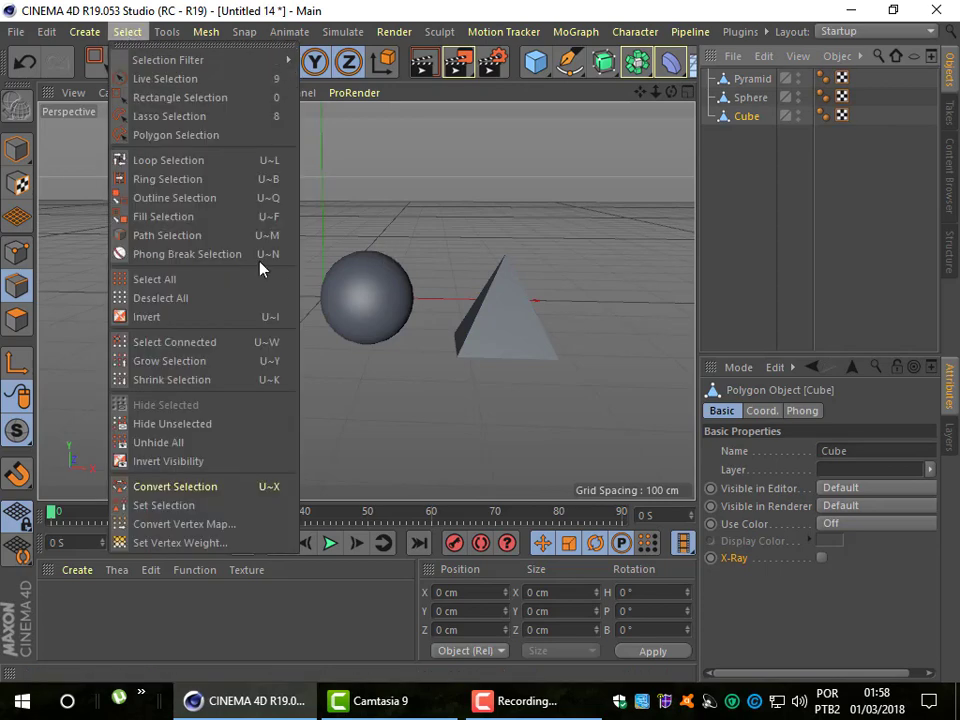
pyautogui.click(171, 98)
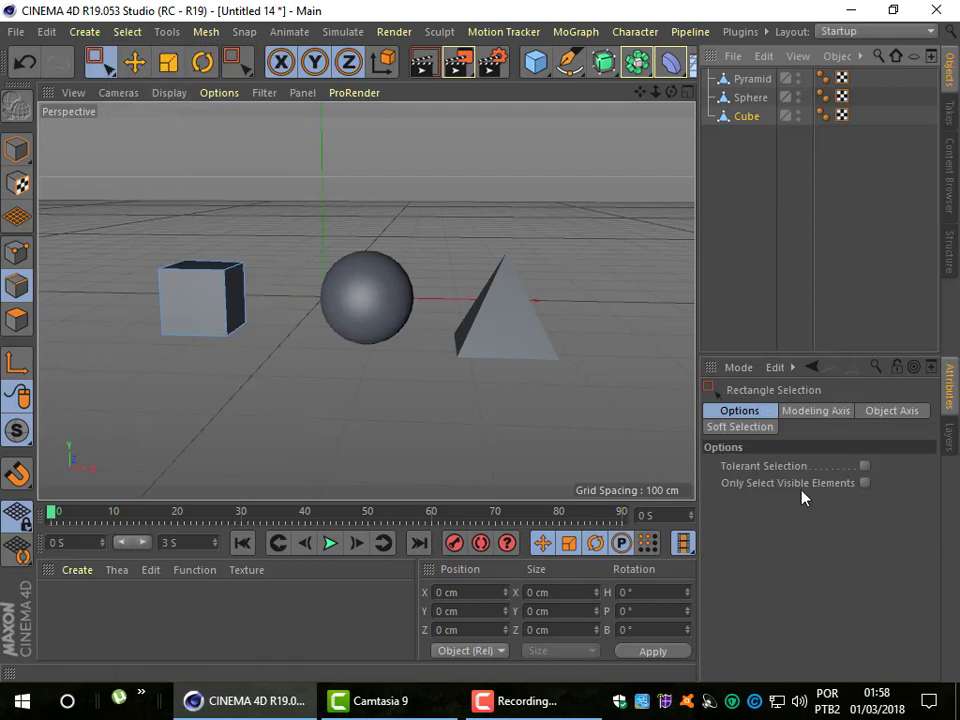
pyautogui.moveTo(127, 218); pyautogui.dragTo(279, 370)
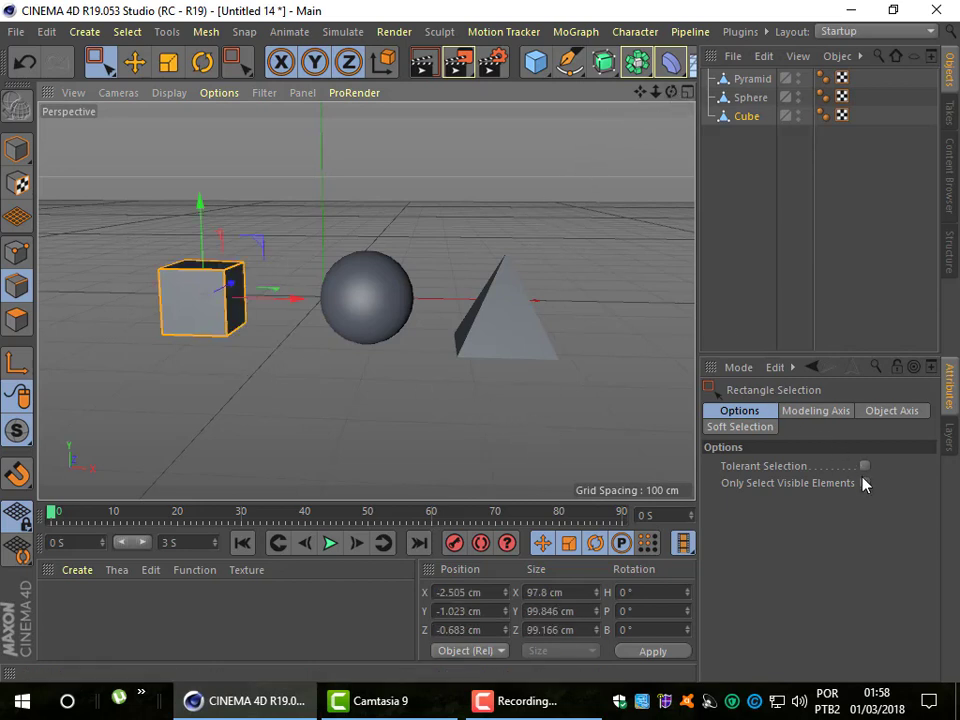
# Step: Orbit to inspect the selected cube, then clear its edge selection with the Move tool
pyautogui.moveTo(671, 92)
pyautogui.mouseDown()
pyautogui.moveTo(560, 110)
pyautogui.moveTo(460, 110)
pyautogui.mouseUp()
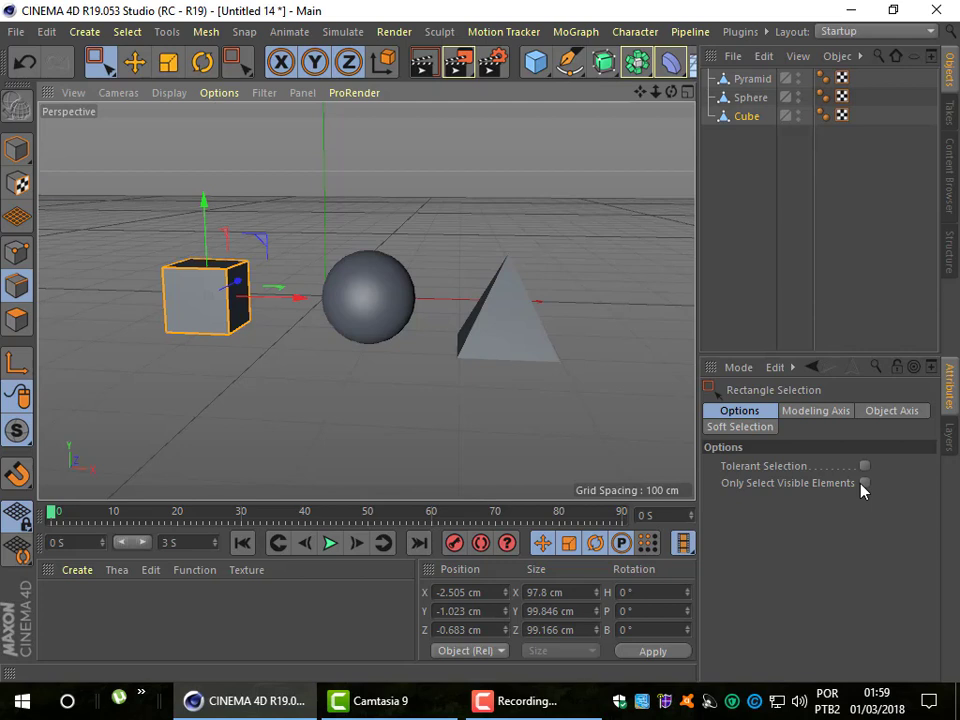
pyautogui.click(134, 62)
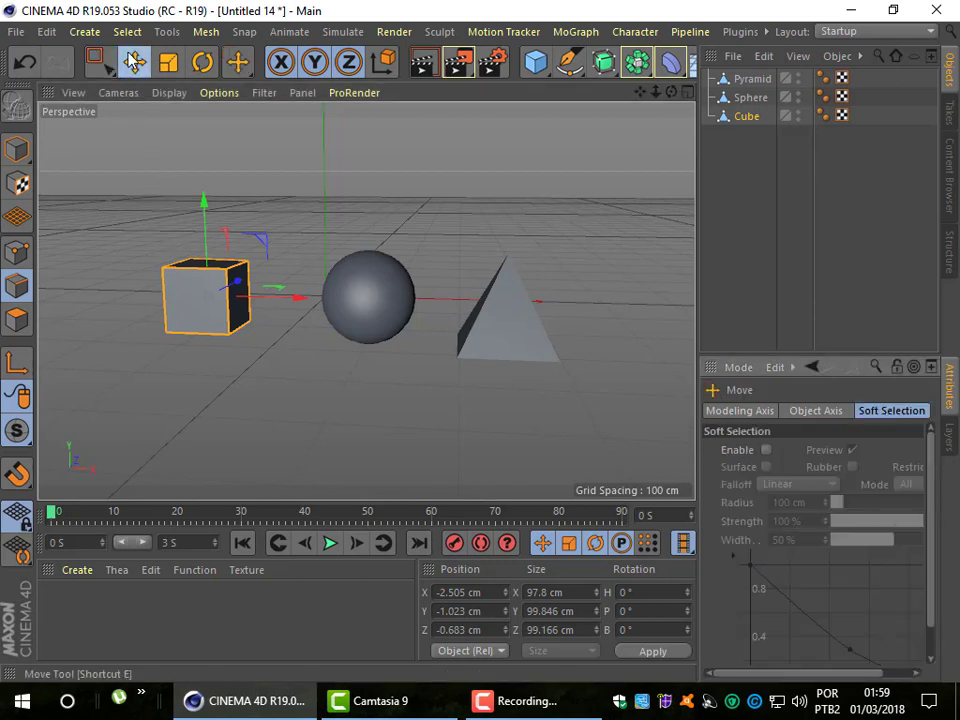
pyautogui.click(182, 386)
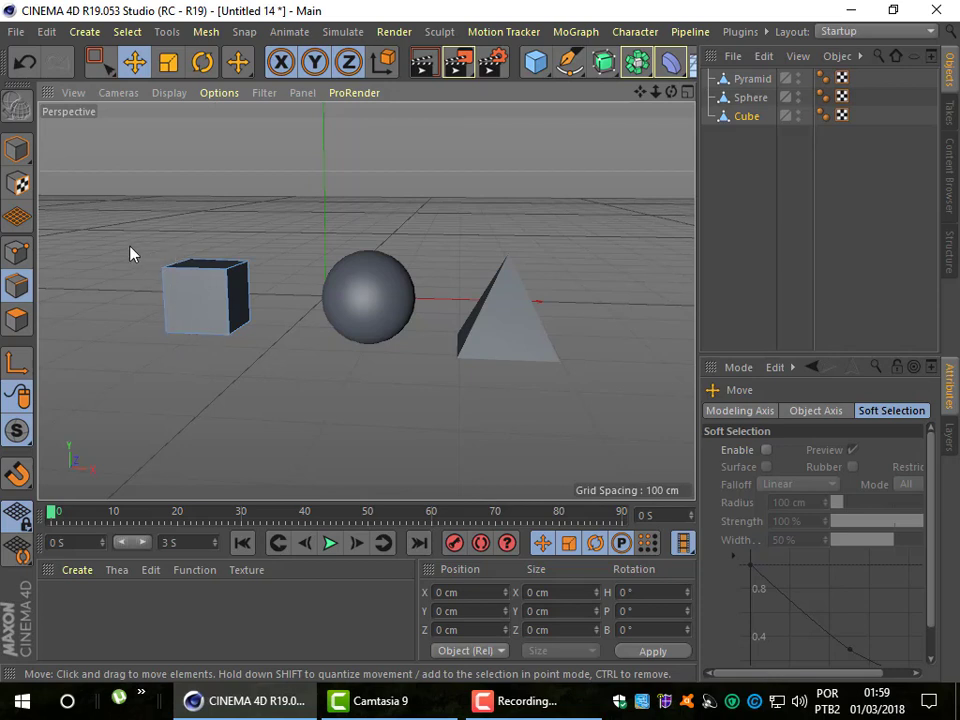
# Step: Lasso-select the cube's visible edges by drawing a freehand loop around it
pyautogui.click(127, 31)
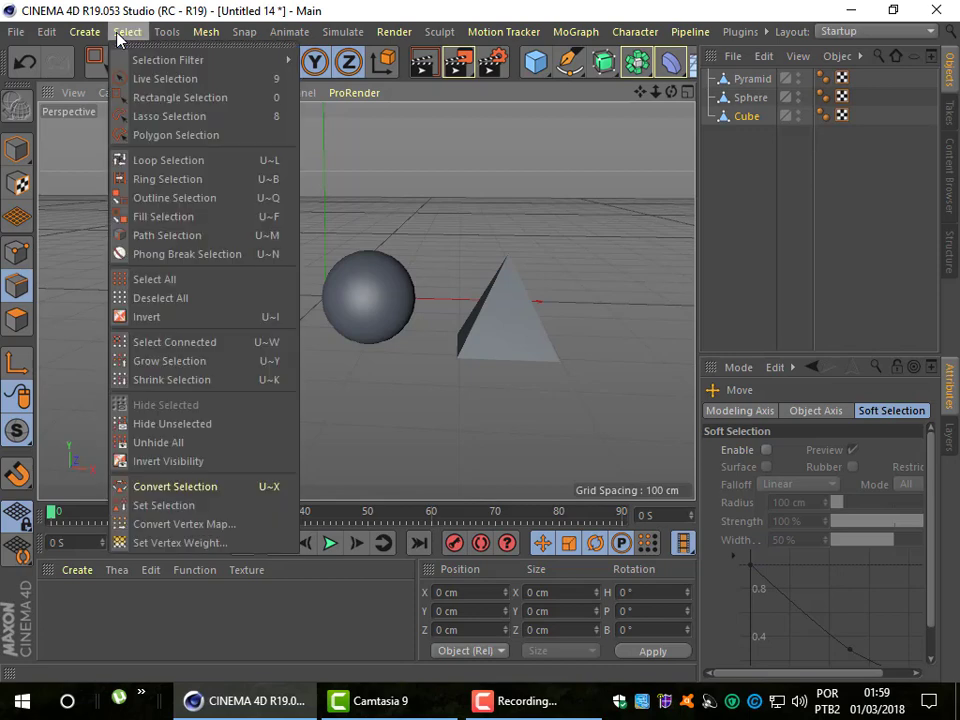
pyautogui.click(167, 118)
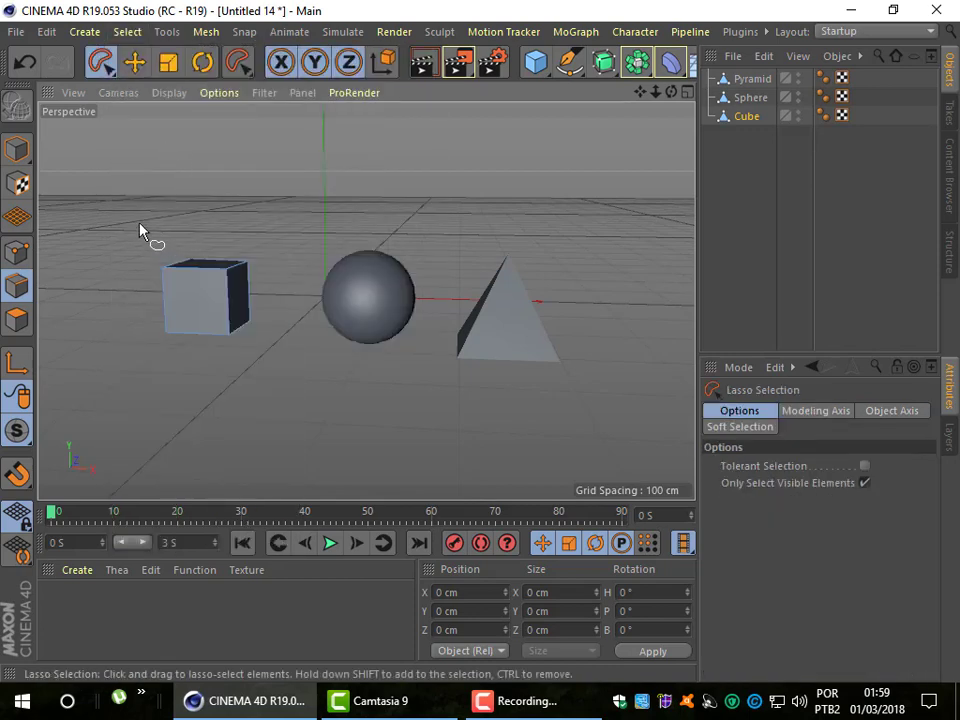
pyautogui.moveTo(139, 227); pyautogui.dragTo(253, 293)
pyautogui.moveTo(180, 188); pyautogui.dragTo(154, 208)
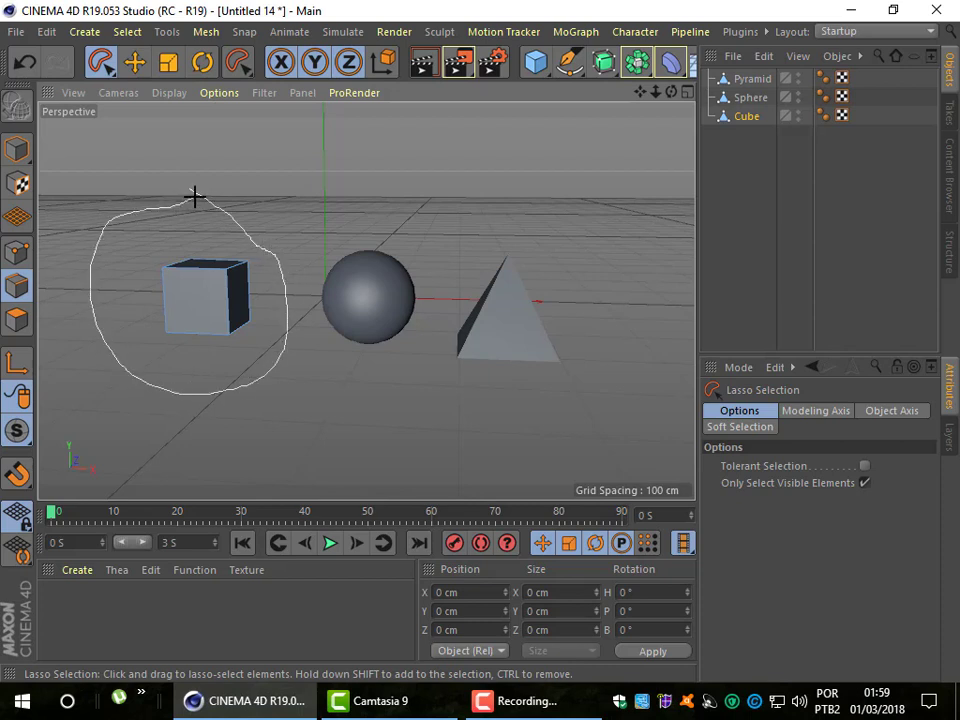
pyautogui.moveTo(154, 208); pyautogui.dragTo(198, 193)
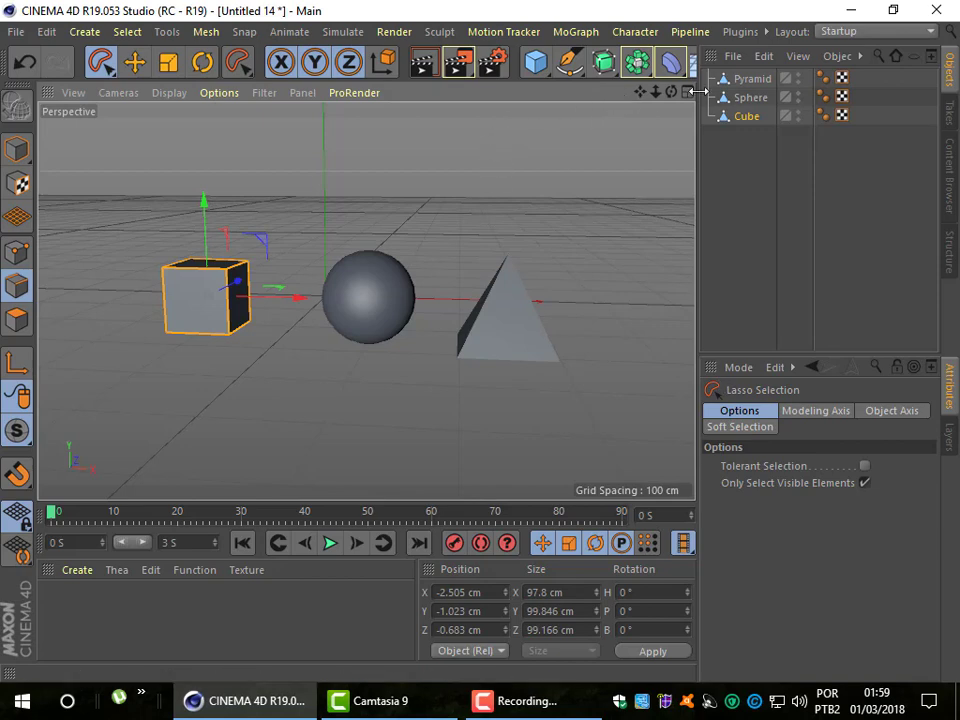
# Step: Orbit to inspect the selected edges and back, then clear the selection with the Move tool
pyautogui.moveTo(673, 92)
pyautogui.mouseDown()
pyautogui.moveTo(480, 100)
pyautogui.moveTo(420, 110)
pyautogui.moveTo(425, 130)
pyautogui.moveTo(360, 135)
pyautogui.mouseUp()
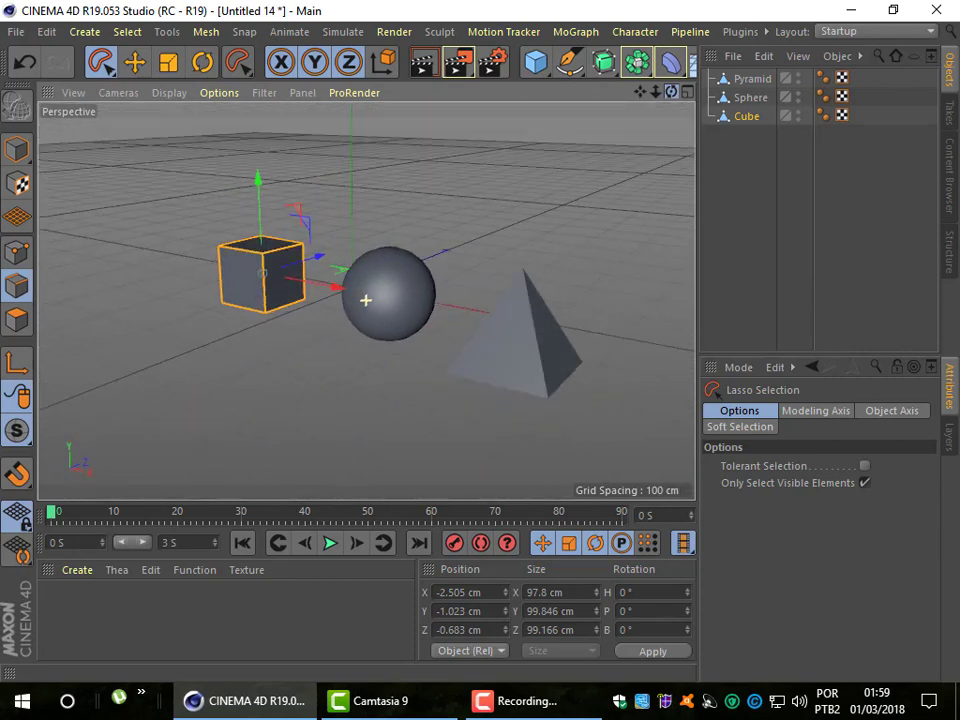
pyautogui.keyDown('alt'); pyautogui.moveTo(360, 135); pyautogui.dragTo(789, 240); pyautogui.keyUp('alt')
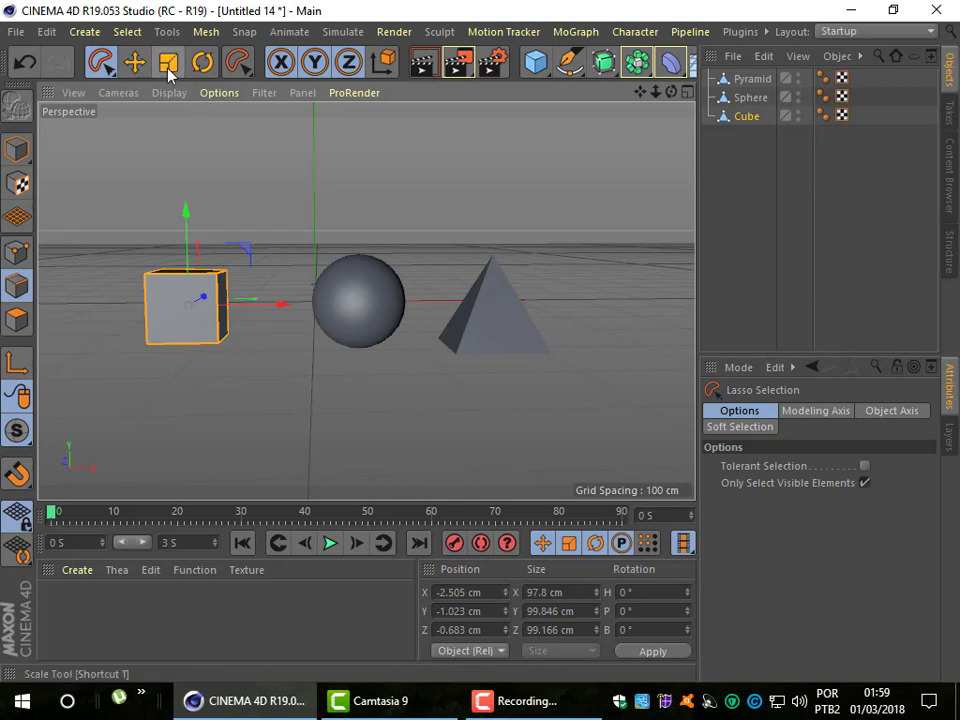
pyautogui.click(135, 62)
pyautogui.click(188, 390)
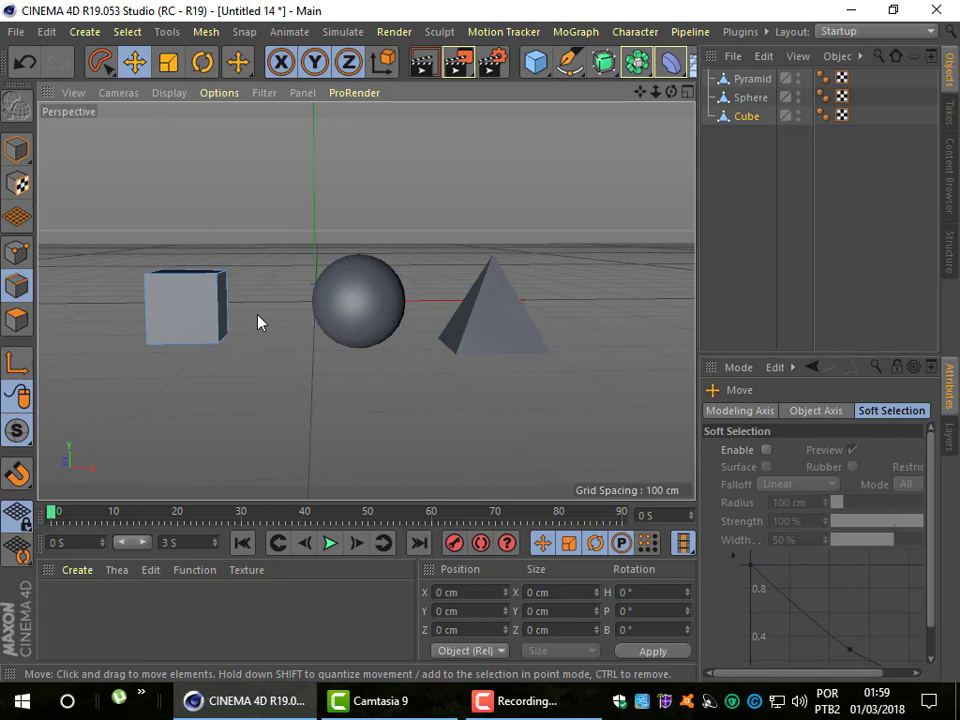
# Step: Cycle through Points and Edges modes, ending in Polygons mode
pyautogui.click(17, 252)
pyautogui.click(17, 288)
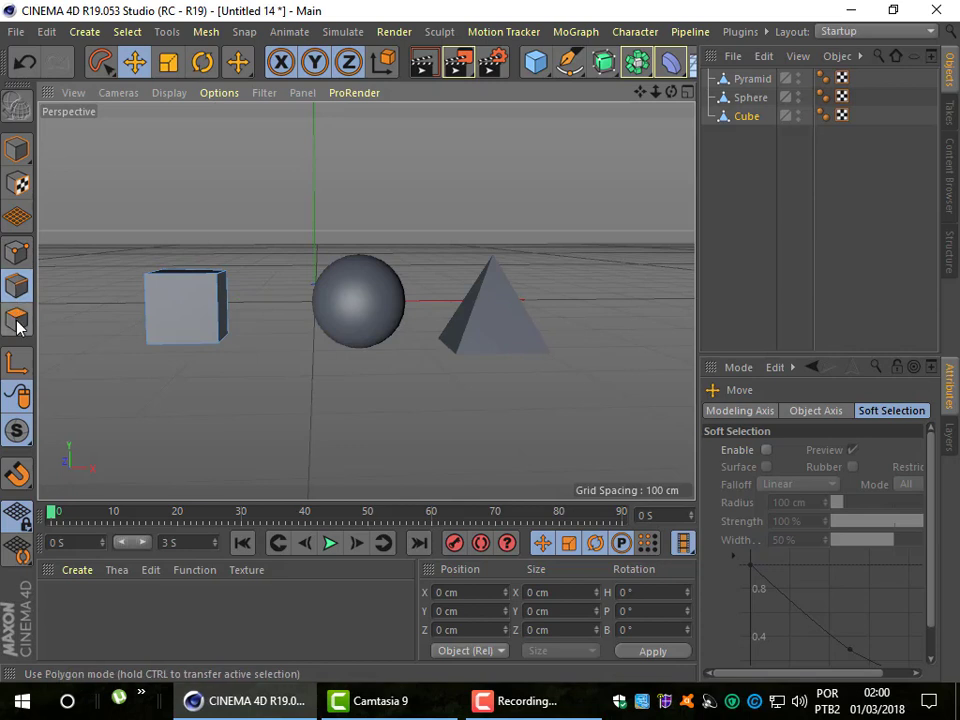
pyautogui.click(17, 324)
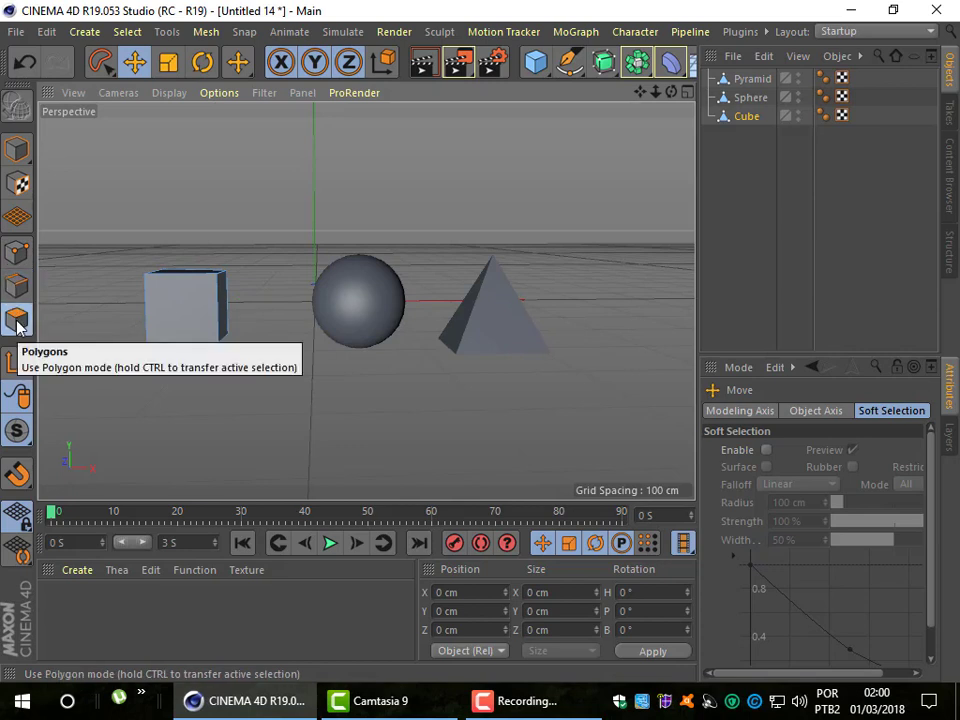